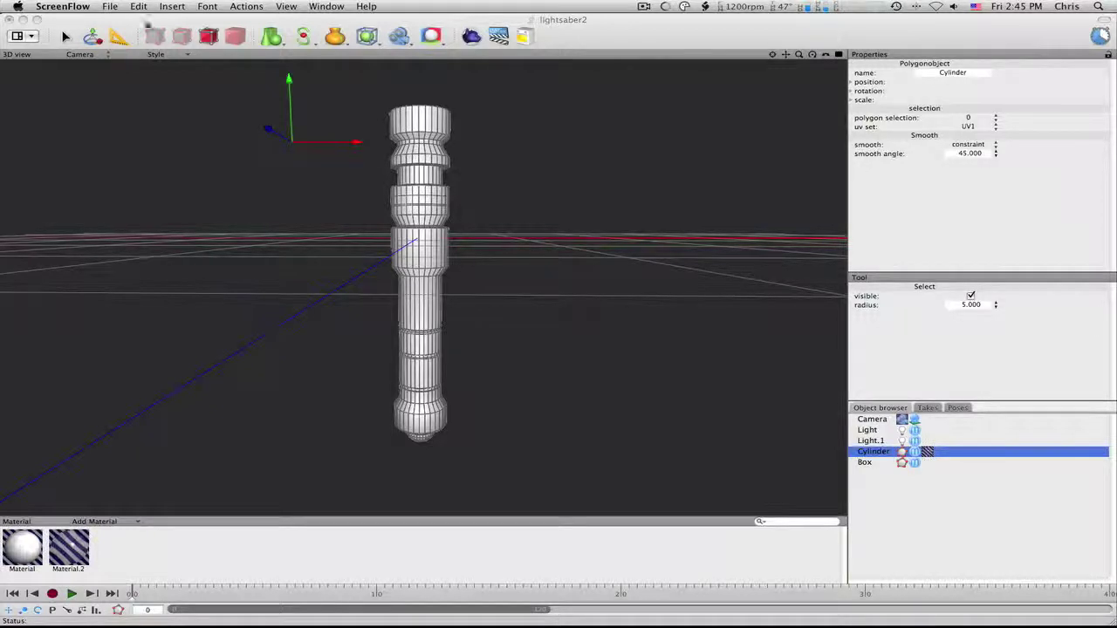
# Step: Switch to Cheetah3D and close the lightsaber2 document to work in an empty untitled scene
pyautogui.click(59, 22)
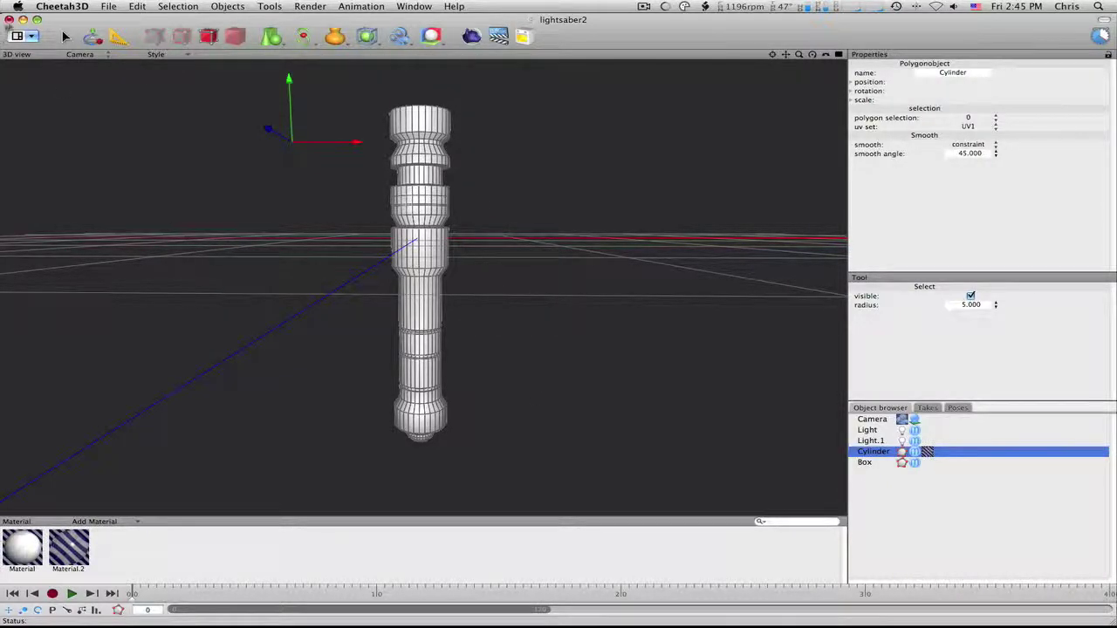
pyautogui.click(10, 19)
pyautogui.click(513, 108)
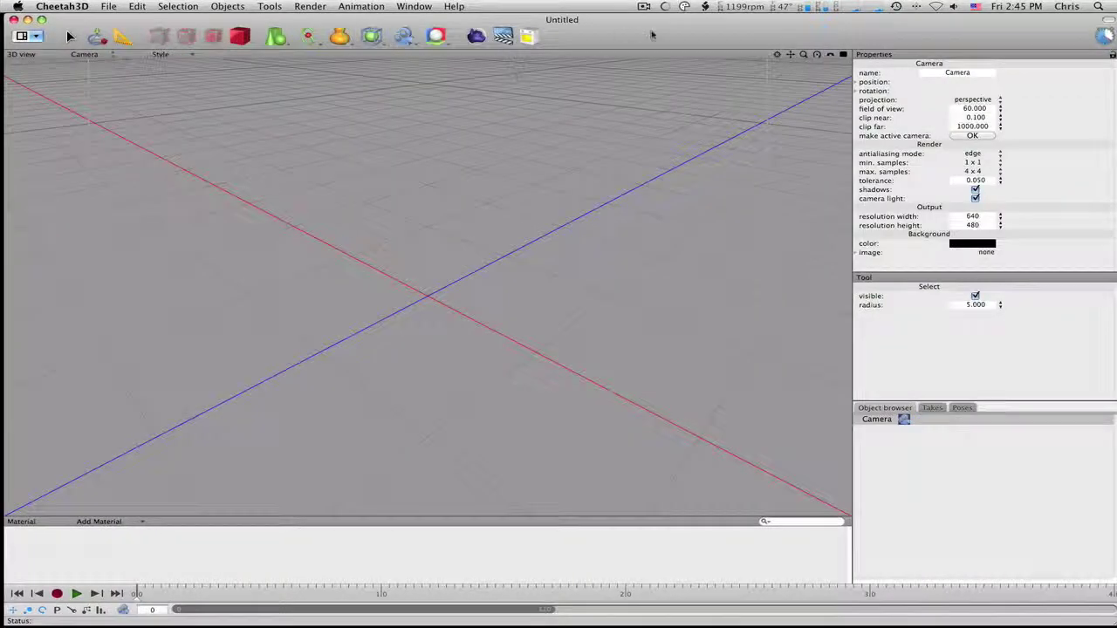
pyautogui.moveTo(650, 32); pyautogui.dragTo(644, 26)
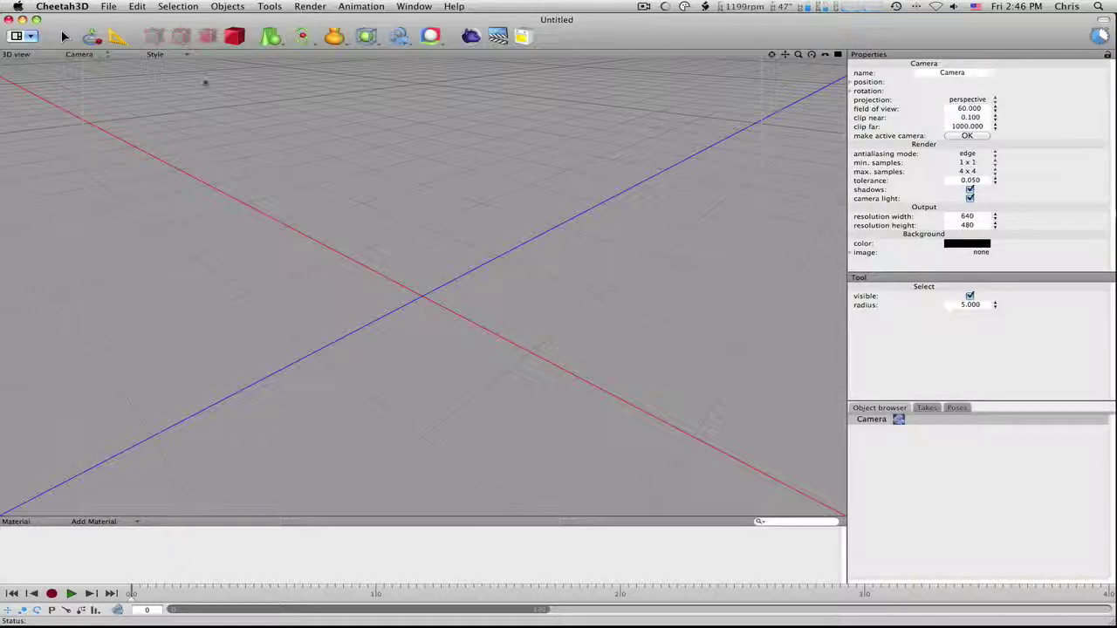
# Step: Add a plane to the scene and show it in the front view with the Transform tool active
pyautogui.click(271, 36)
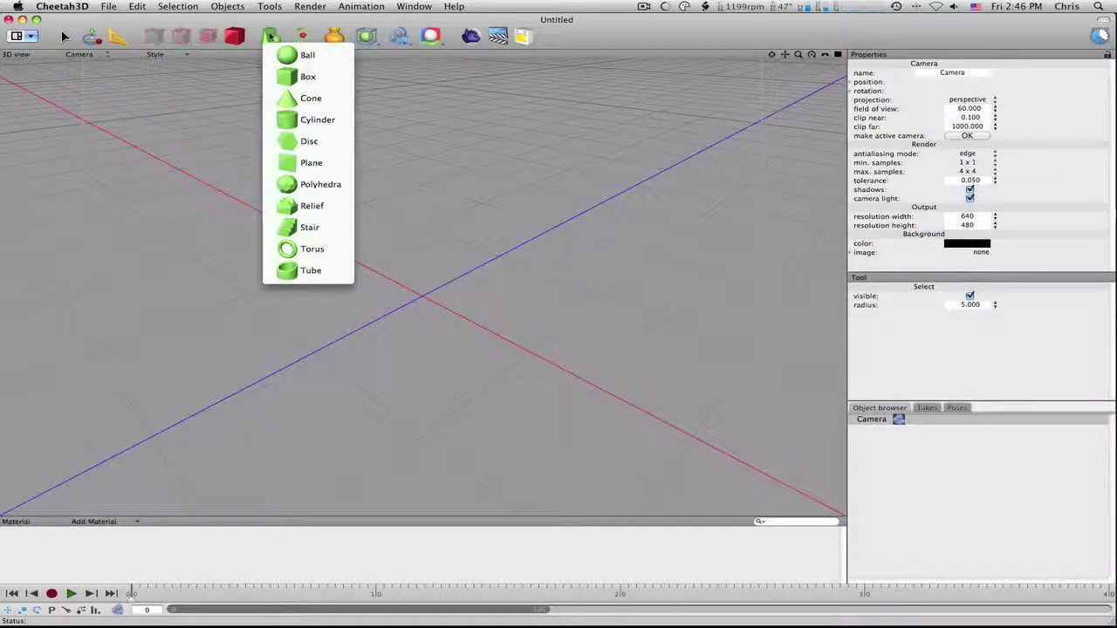
pyautogui.click(270, 37)
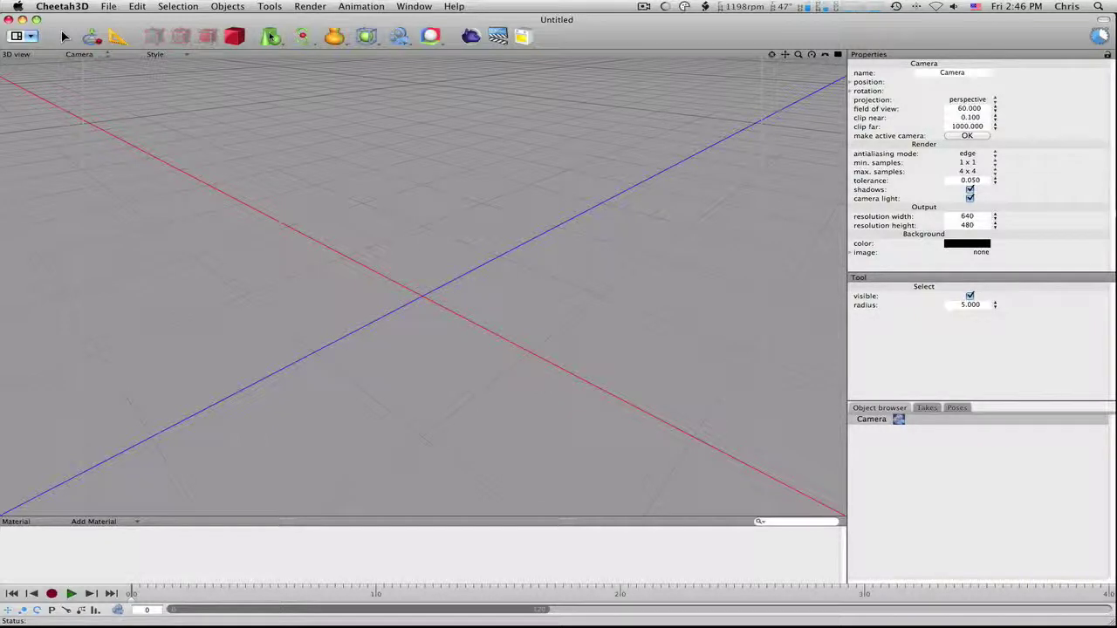
pyautogui.moveTo(270, 38); pyautogui.dragTo(319, 163)
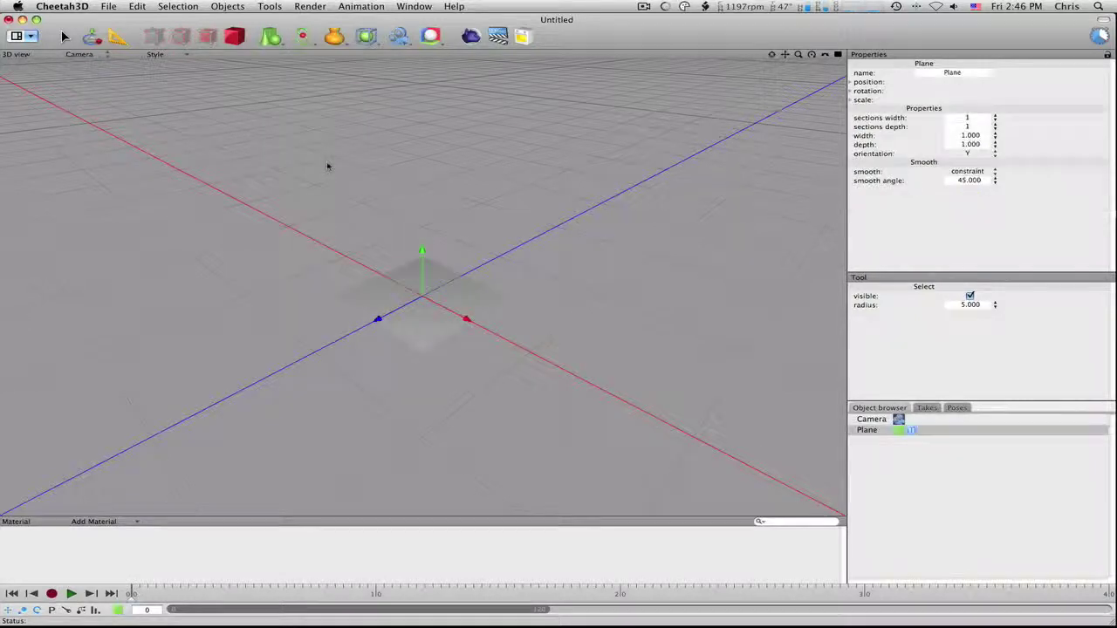
pyautogui.click(92, 36)
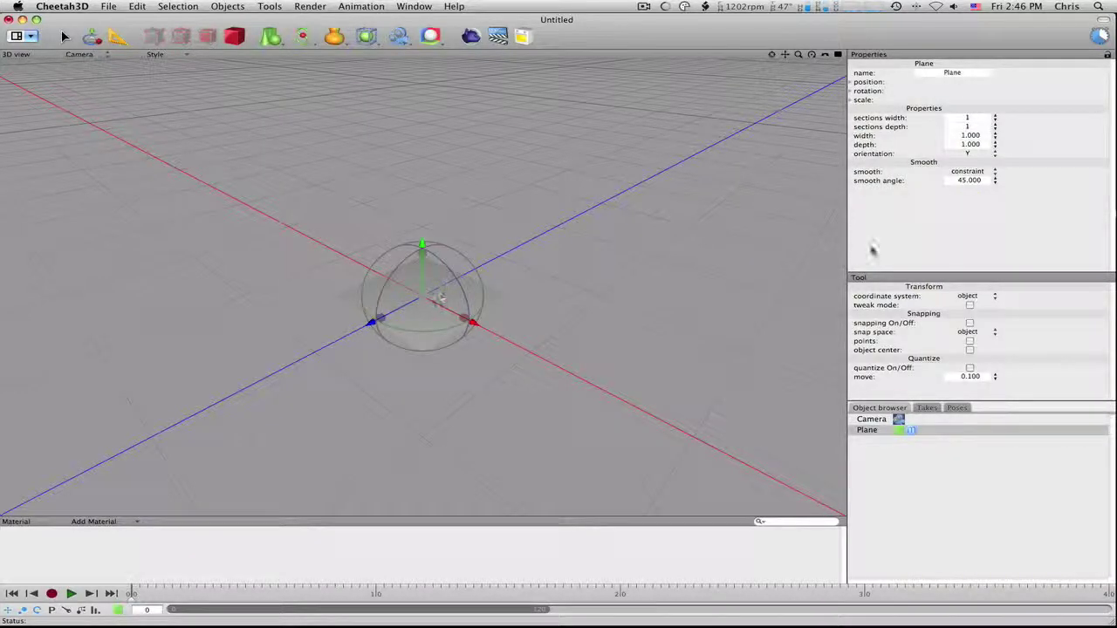
pyautogui.click(96, 55)
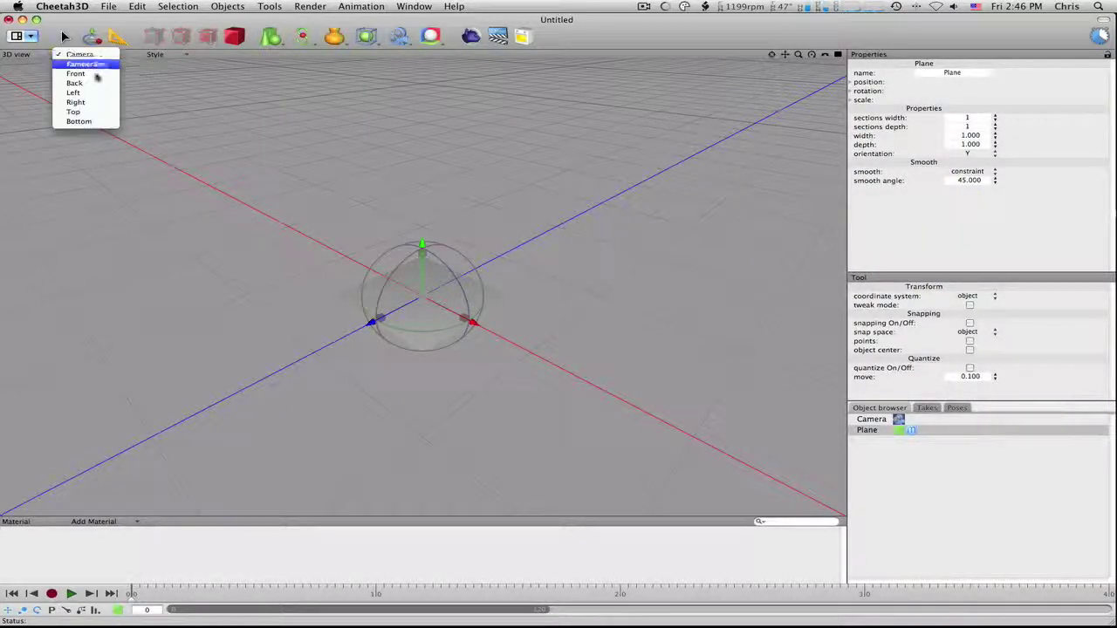
pyautogui.click(76, 73)
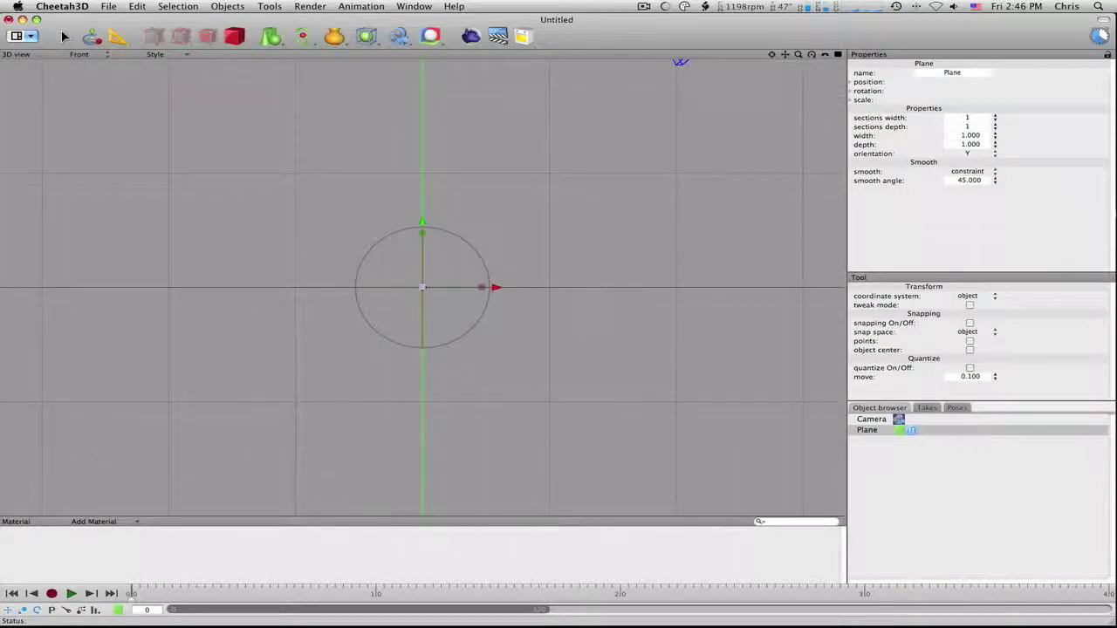
# Step: Set the plane's H, P and B rotation values to 90 so it faces the front view
pyautogui.click(851, 91)
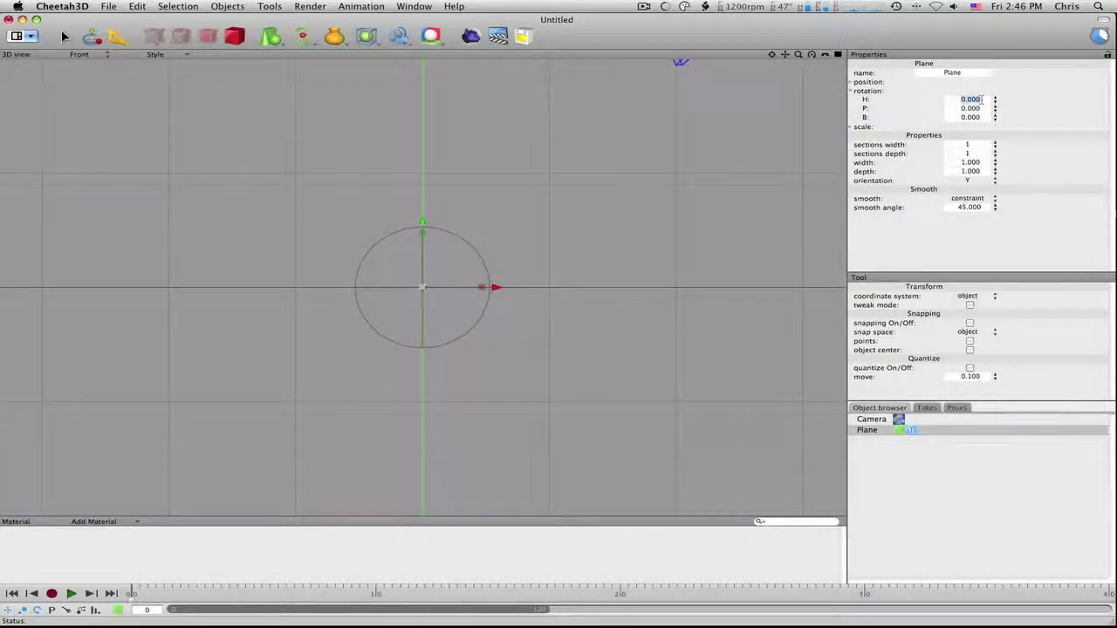
pyautogui.write('90')
pyautogui.press('Return')
pyautogui.click(983, 108)
pyautogui.write('90')
pyautogui.press('Return')
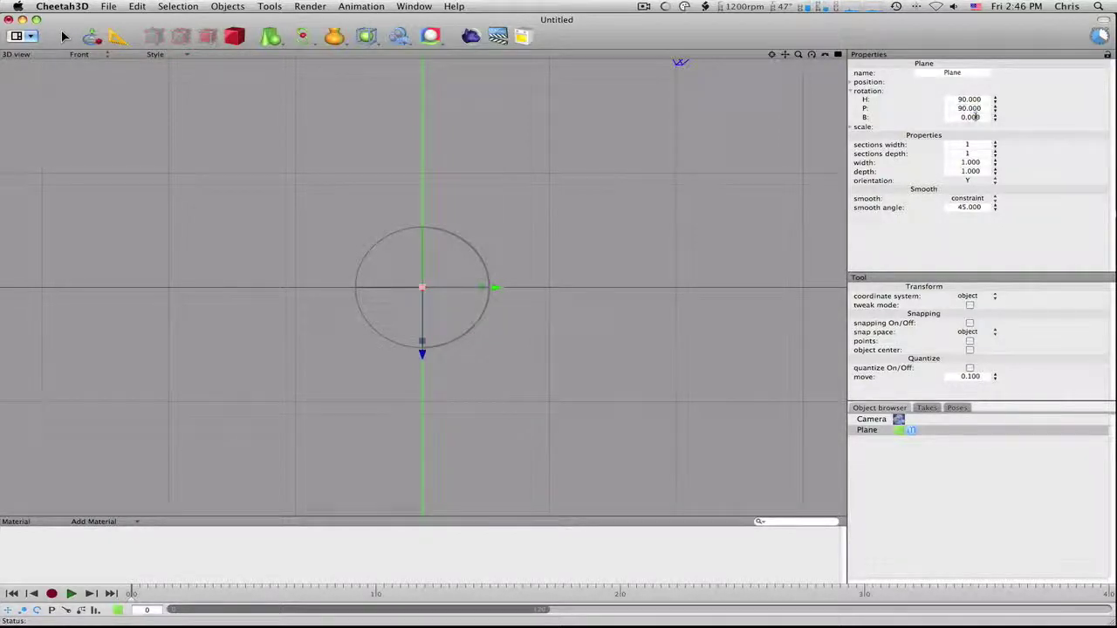
pyautogui.click(975, 117)
pyautogui.press('Return')
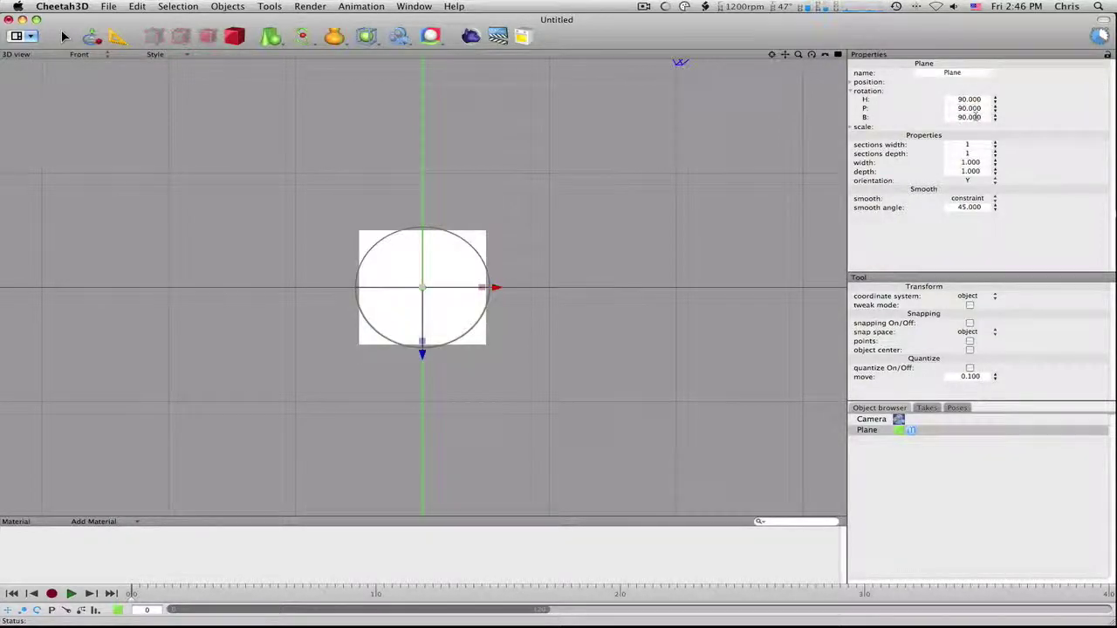
# Step: Set the plane's P rotation to 0 and, after trying 0, H back to 90; stretch the plane slightly in height
pyautogui.click(971, 108)
pyautogui.write('0')
pyautogui.press('Return')
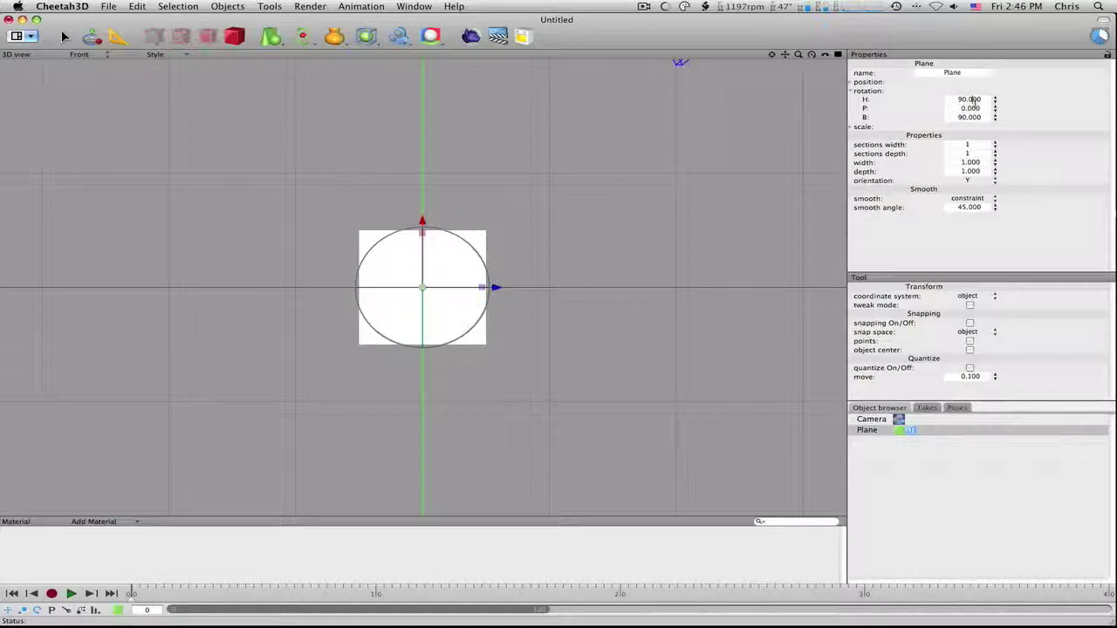
pyautogui.click(972, 100)
pyautogui.write('0')
pyautogui.press('Return')
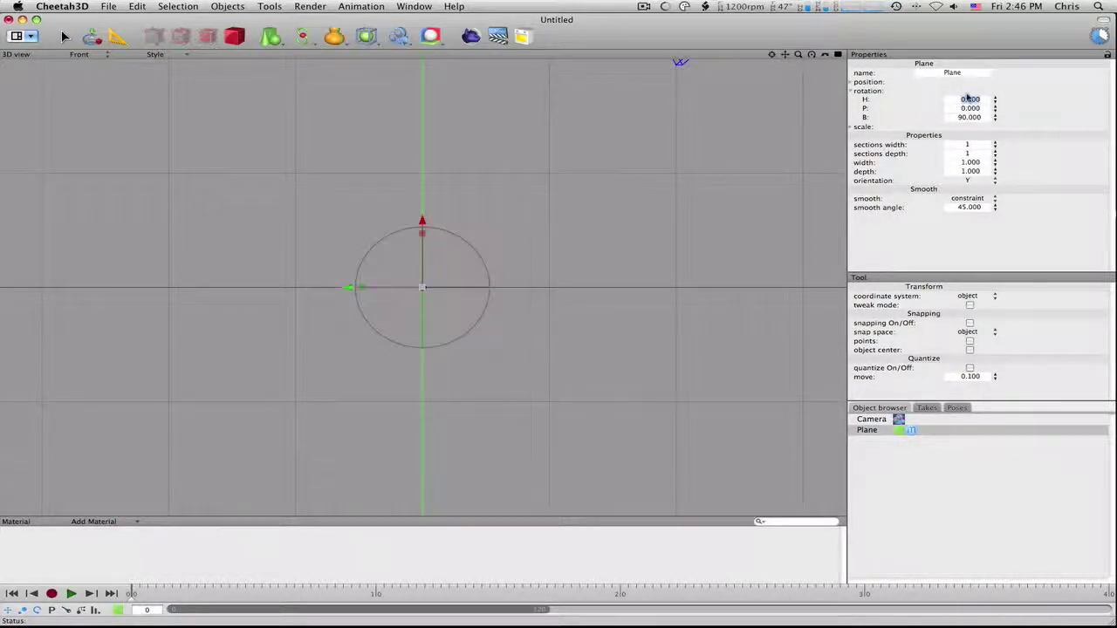
pyautogui.write('90')
pyautogui.press('Return')
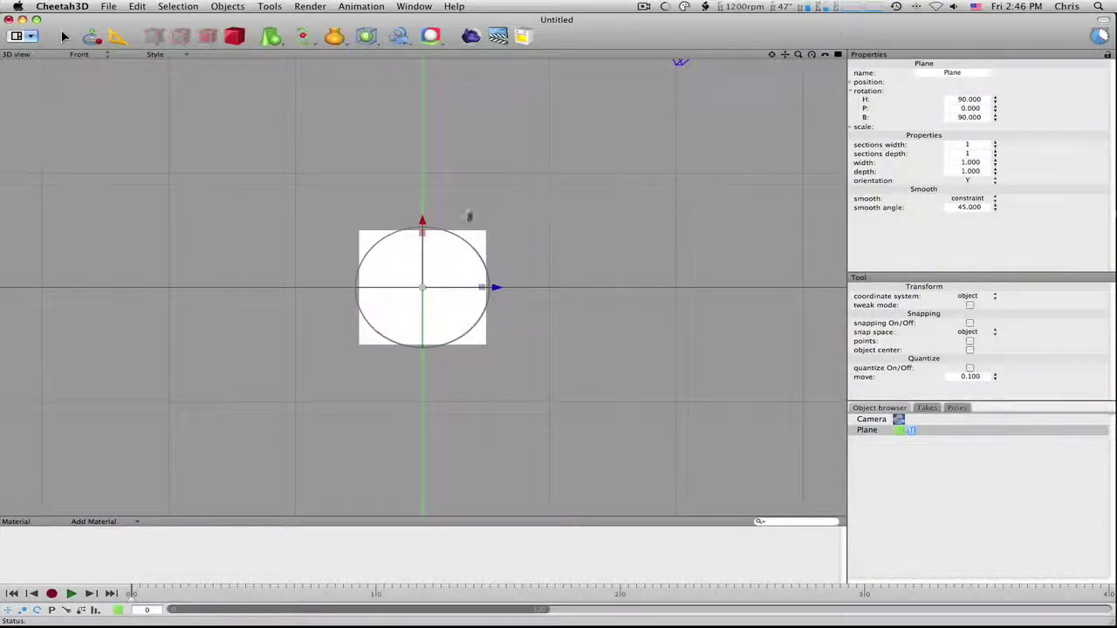
pyautogui.moveTo(422, 235); pyautogui.dragTo(422, 232)
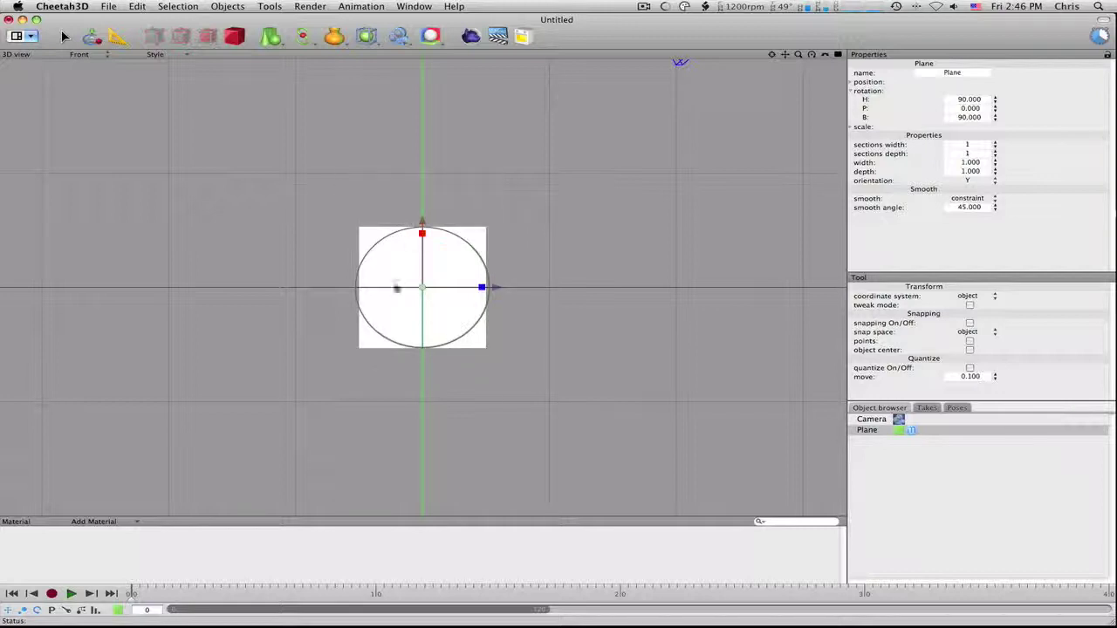
# Step: Add a new standard material and load KyleKatarnBlueprint.jpg from the Desktop as its color texture
pyautogui.click(104, 522)
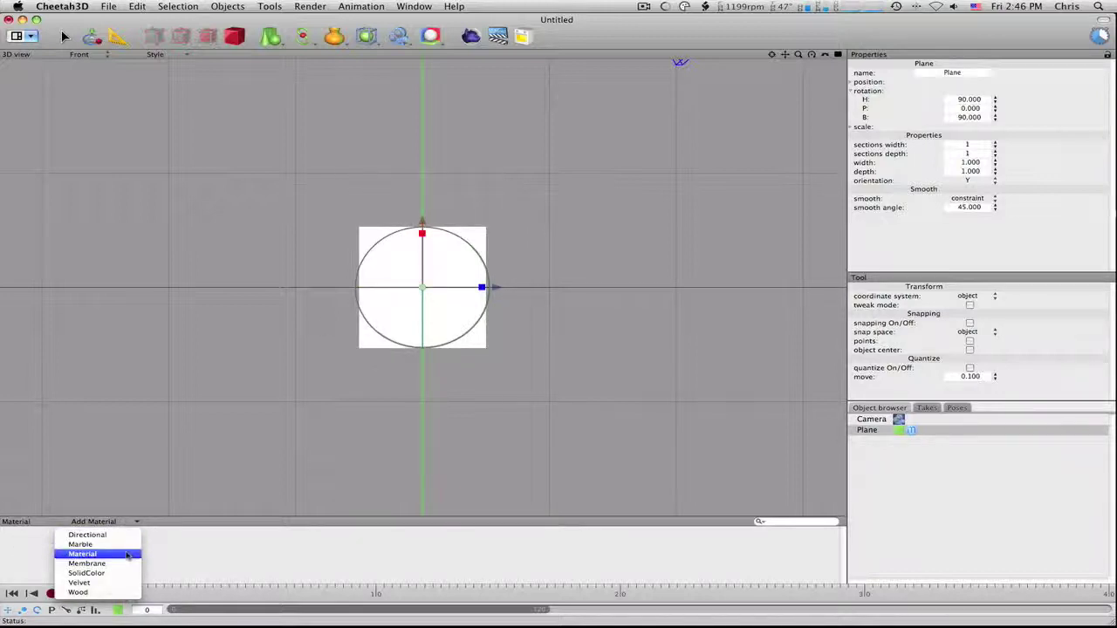
pyautogui.click(121, 555)
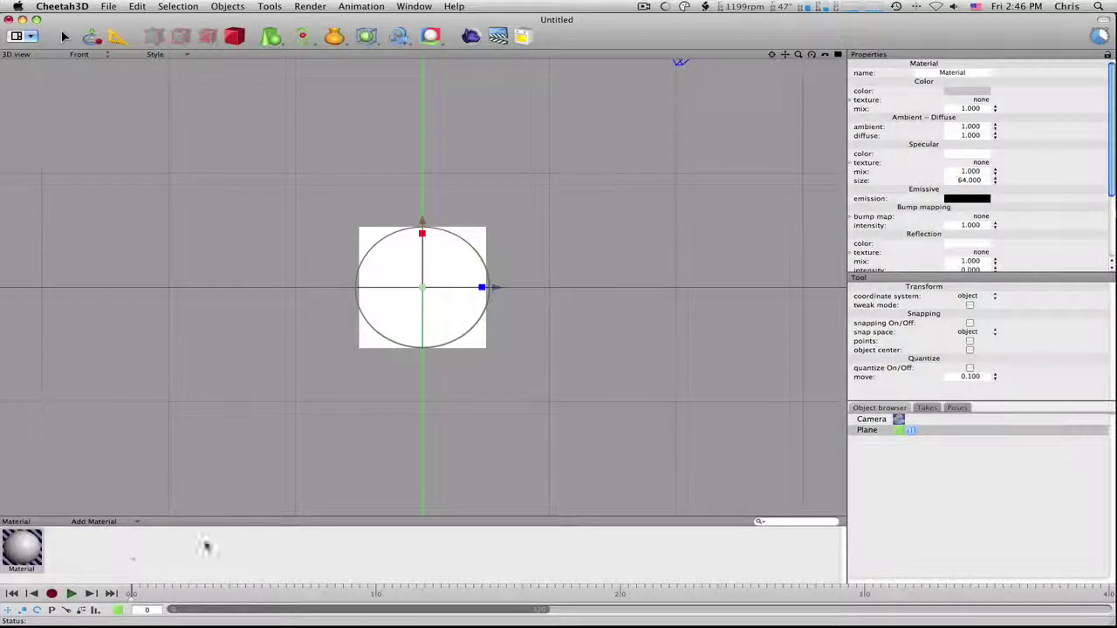
pyautogui.click(851, 100)
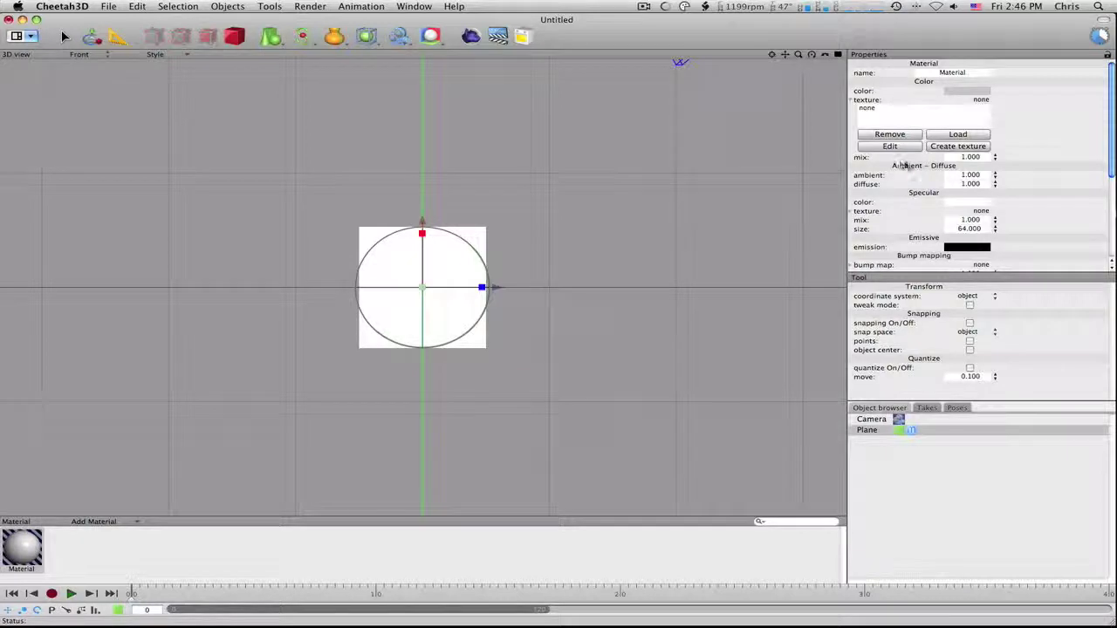
pyautogui.click(967, 134)
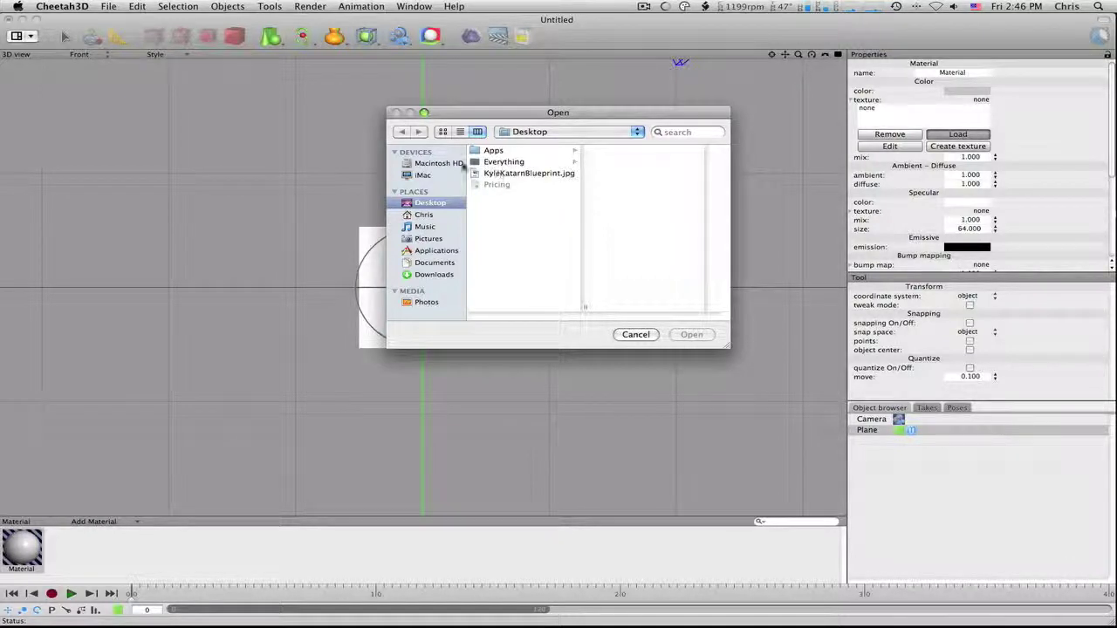
pyautogui.click(450, 164)
pyautogui.click(428, 204)
pyautogui.click(498, 173)
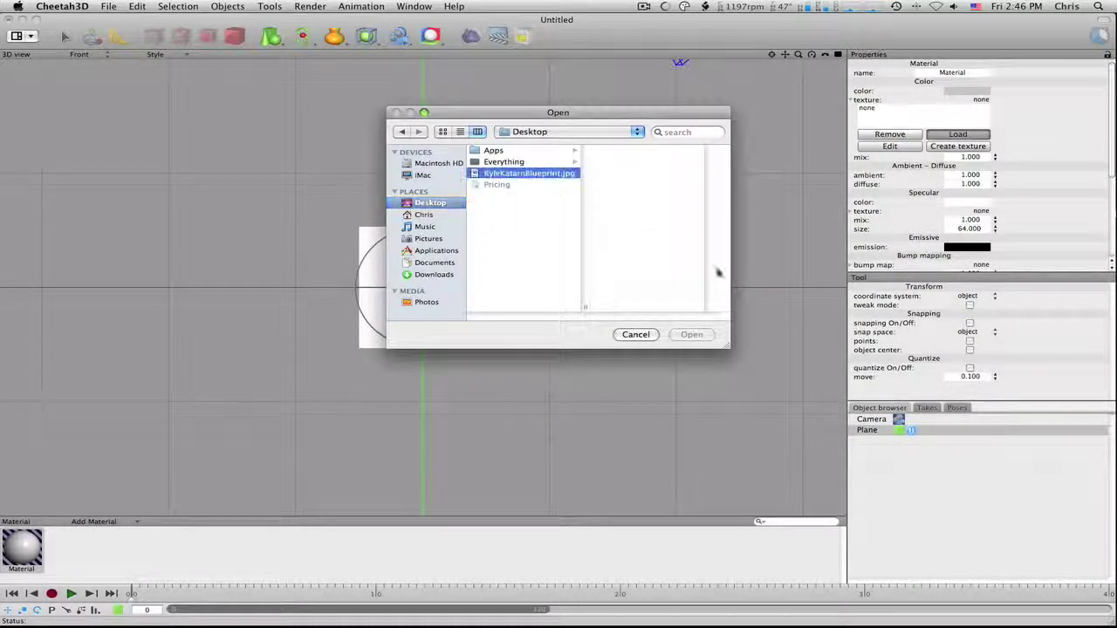
pyautogui.click(697, 338)
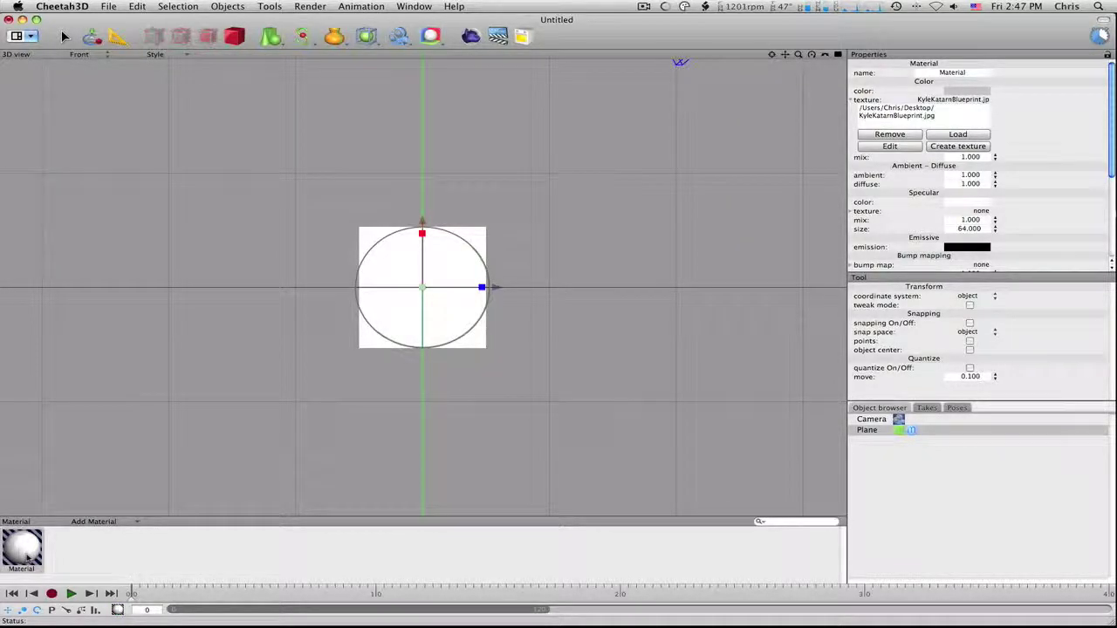
# Step: Apply the blueprint material to the plane and rotate the plane a quarter turn so the drawing stands upright
pyautogui.moveTo(26, 554); pyautogui.dragTo(422, 298)
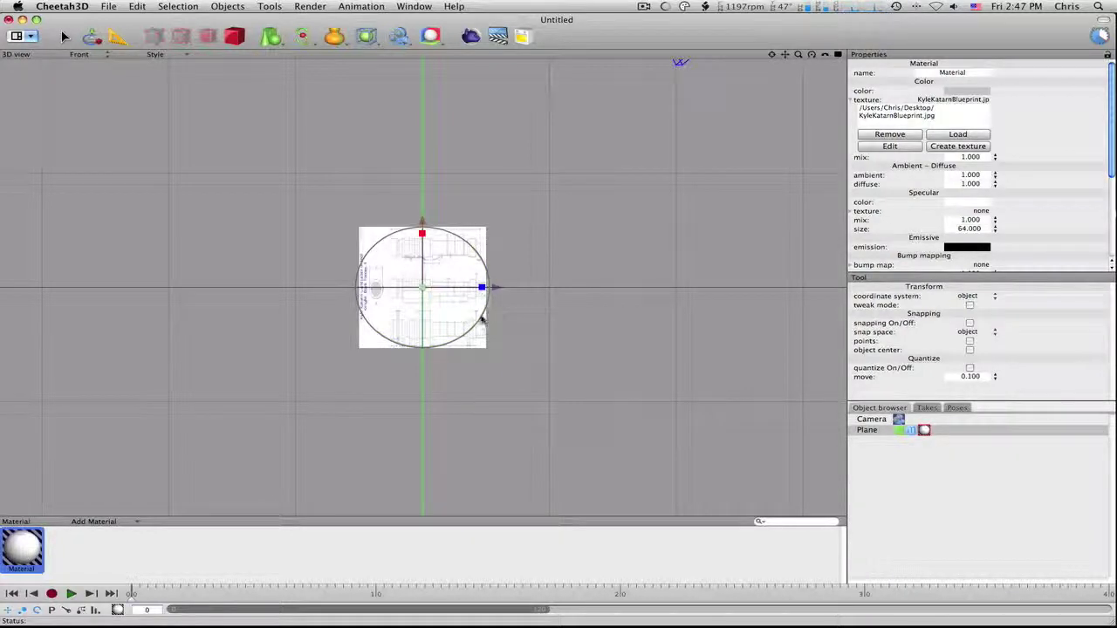
pyautogui.moveTo(481, 317); pyautogui.dragTo(393, 327)
pyautogui.press('super+z')
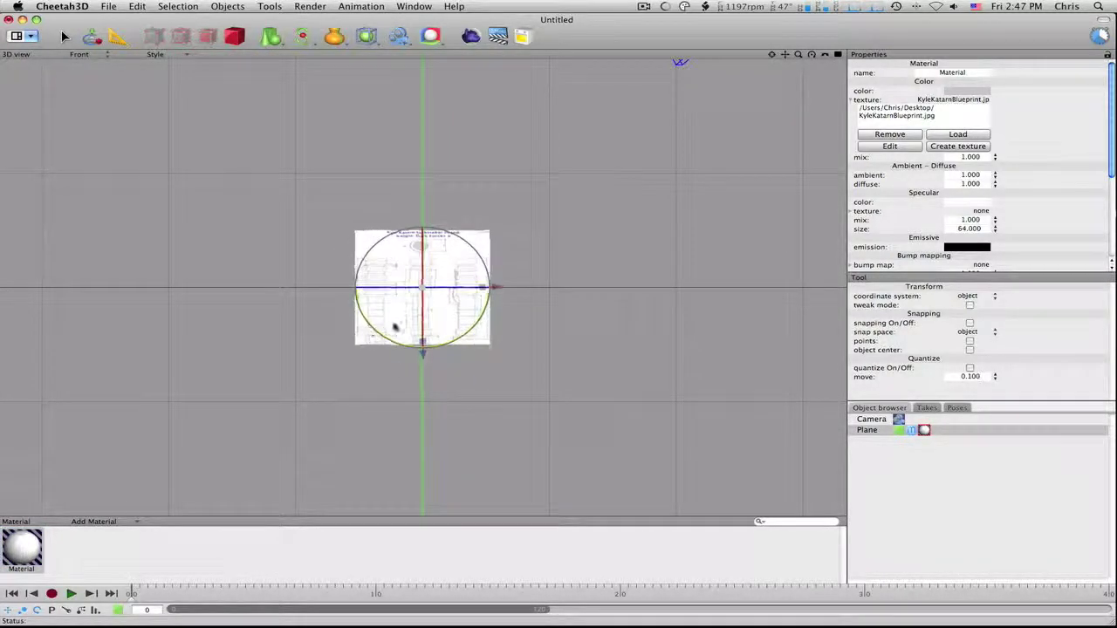
pyautogui.click(851, 100)
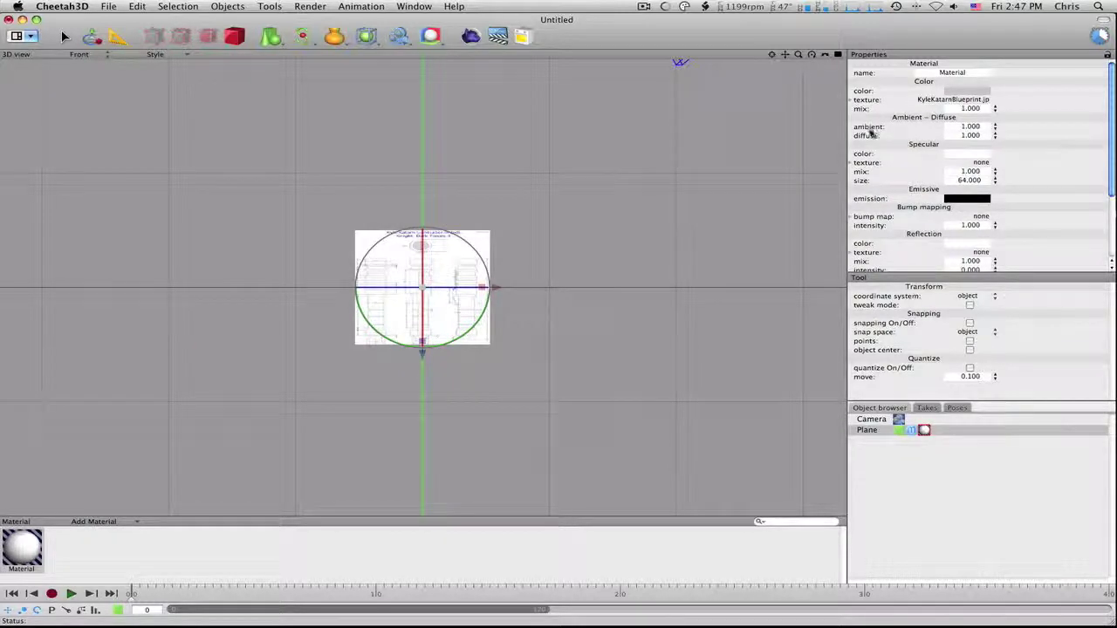
# Step: Scale the blueprint plane up in width and height until it is large and has the drawing's portrait proportions
pyautogui.click(878, 431)
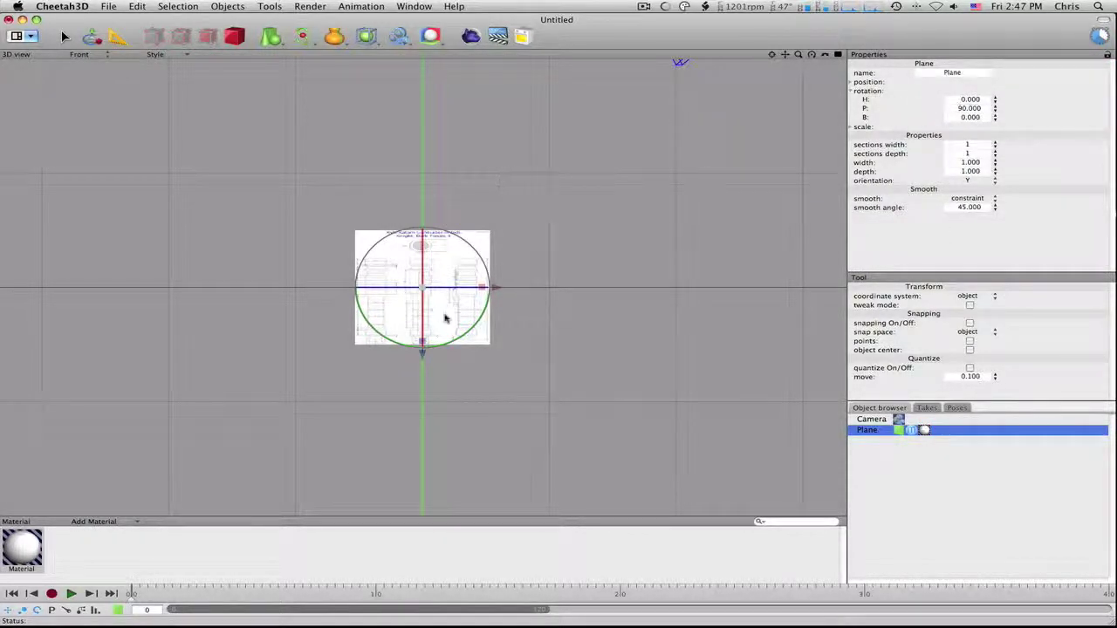
pyautogui.moveTo(487, 288); pyautogui.dragTo(666, 212)
pyautogui.moveTo(481, 287); pyautogui.dragTo(634, 293)
pyautogui.scroll(-5, 633, 292)
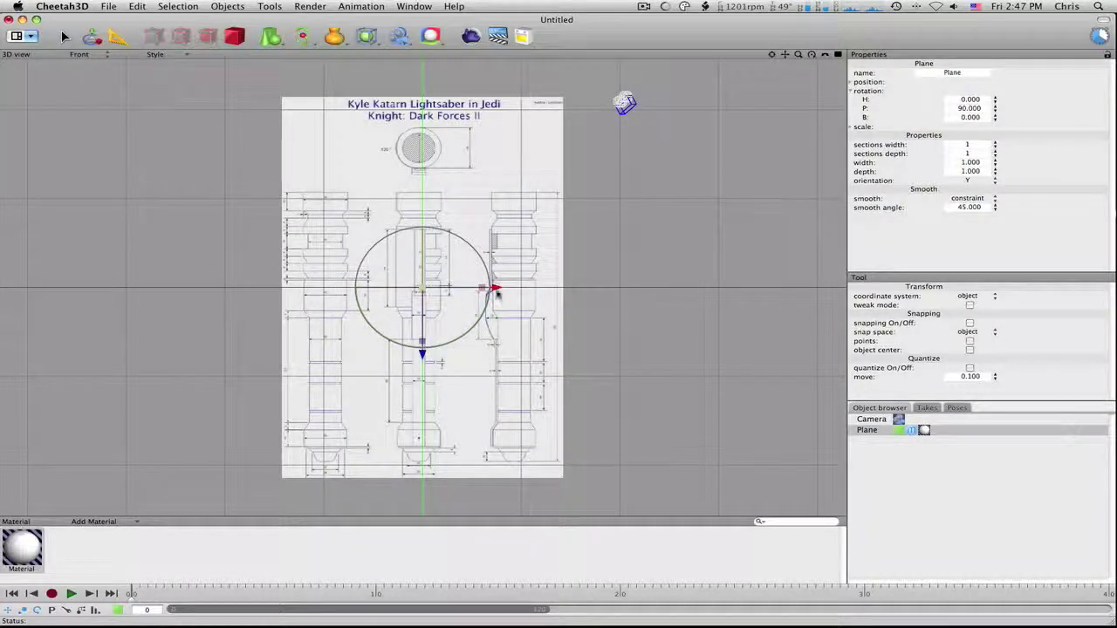
pyautogui.moveTo(492, 288); pyautogui.dragTo(507, 289)
pyautogui.moveTo(435, 342); pyautogui.dragTo(435, 351)
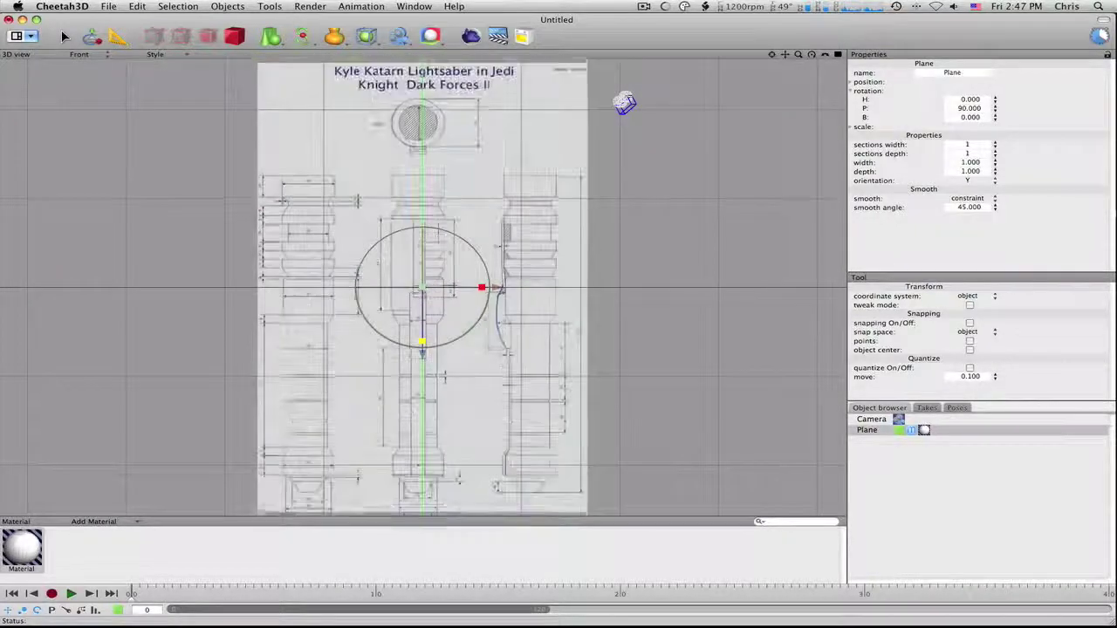
pyautogui.scroll(-1, 664, 365)
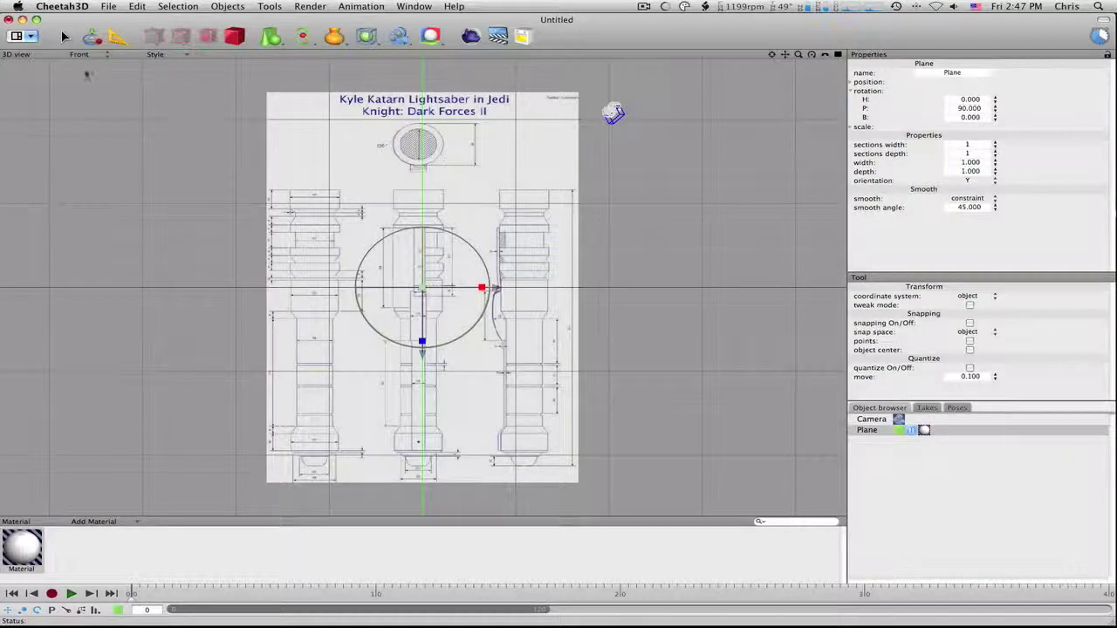
# Step: Add a cylinder and scale it down vertically into a thin disc with the Transform tool
pyautogui.click(63, 36)
pyautogui.click(271, 36)
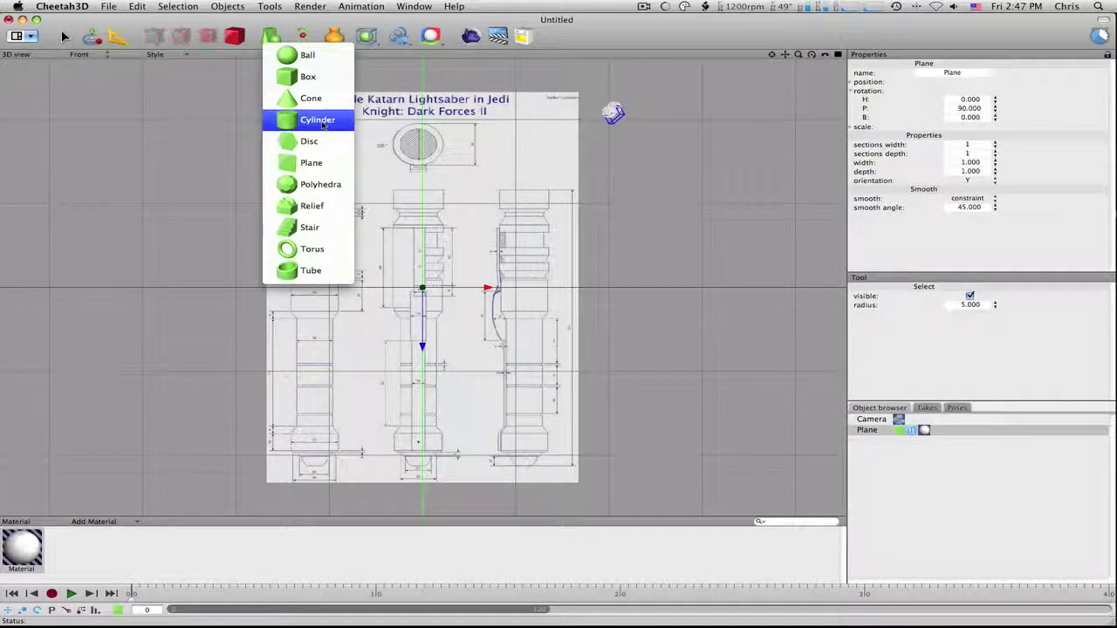
pyautogui.click(318, 120)
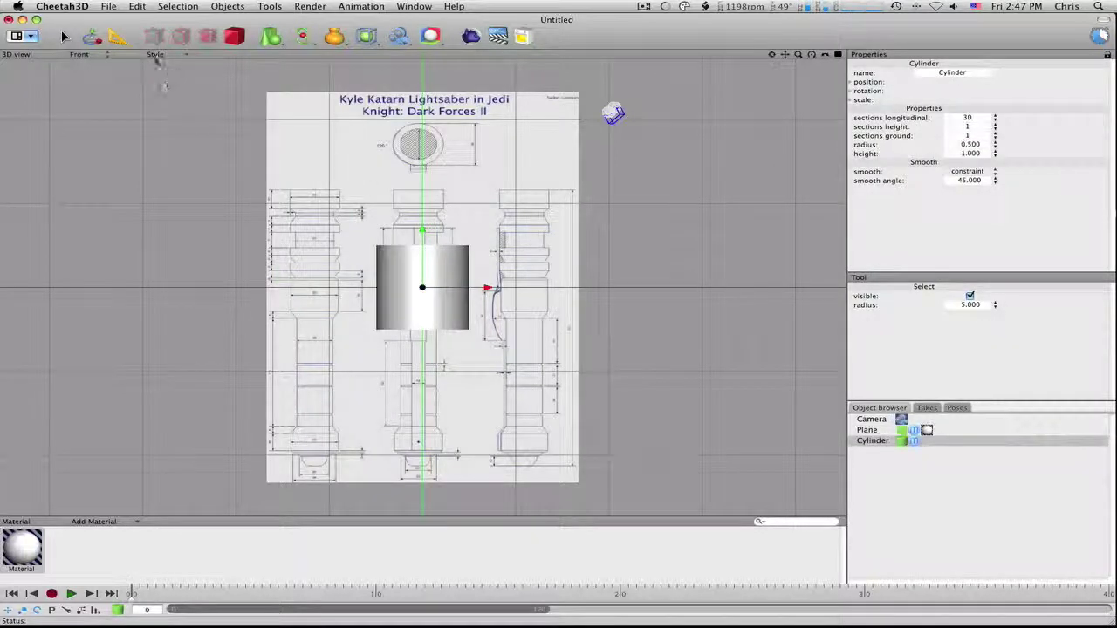
pyautogui.click(92, 36)
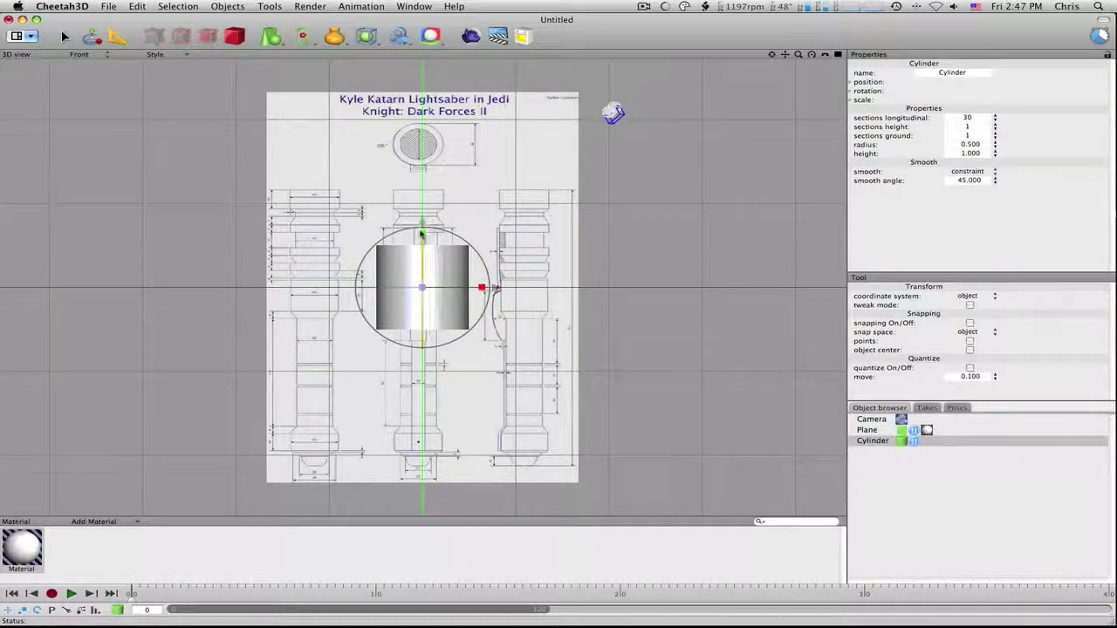
pyautogui.moveTo(423, 233); pyautogui.dragTo(421, 281)
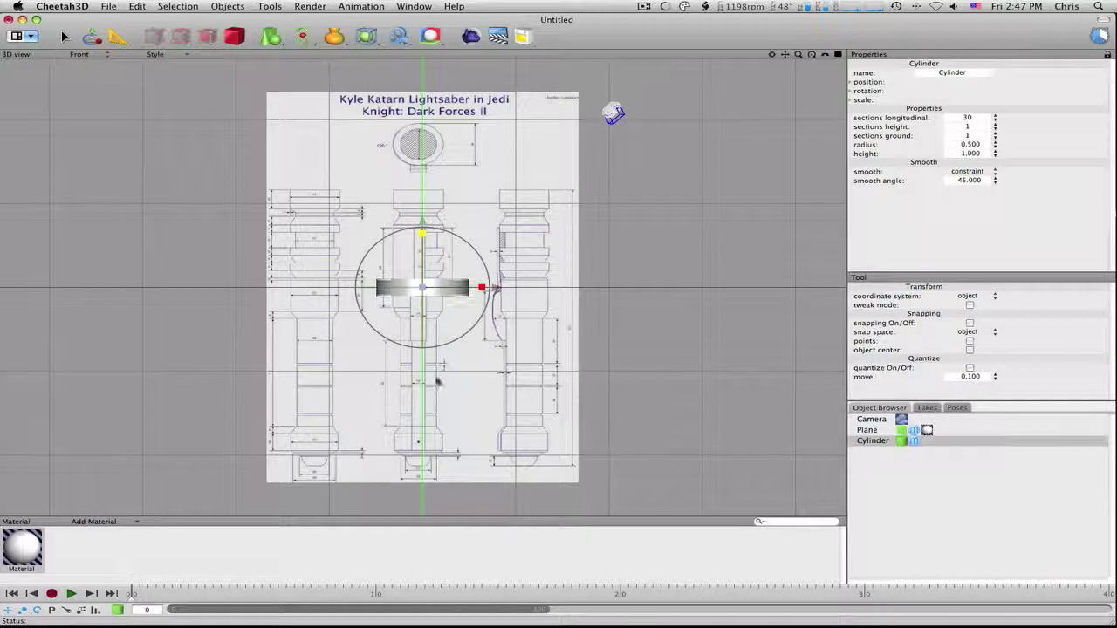
# Step: Move the flattened cylinder onto the top ring of the rightmost lightsaber drawing in the blueprint
pyautogui.moveTo(489, 288); pyautogui.dragTo(604, 289)
pyautogui.press('super+z')
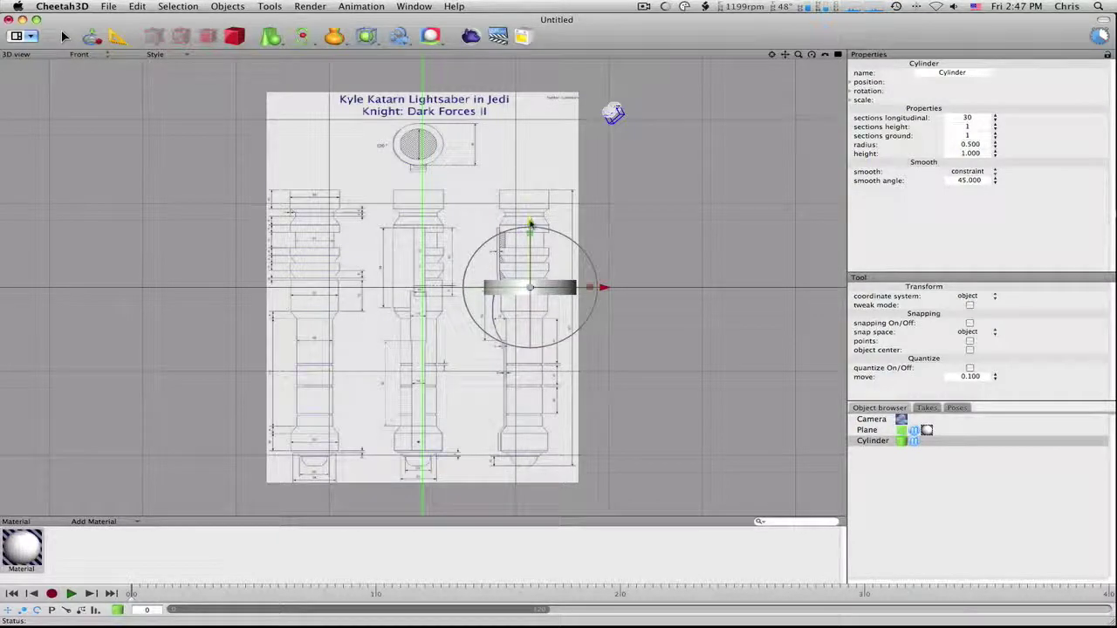
pyautogui.moveTo(530, 224); pyautogui.dragTo(529, 134)
# Step: Switch to the camera view, then scale the cylinder down uniformly and shift it to fit the top ring of the rightmost drawing
pyautogui.click(91, 54)
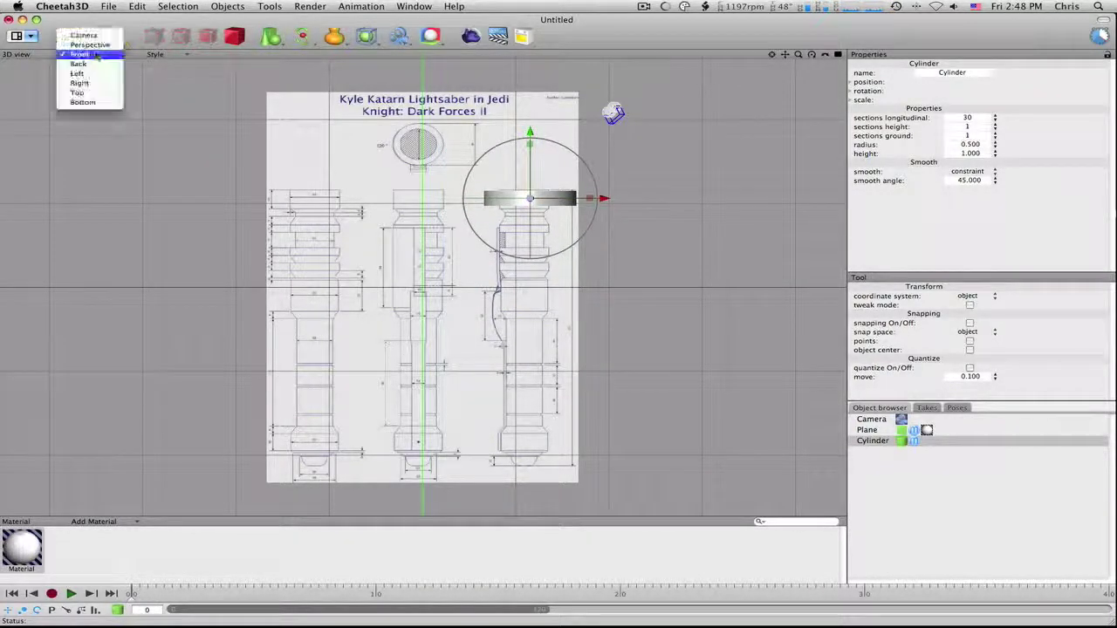
pyautogui.click(82, 35)
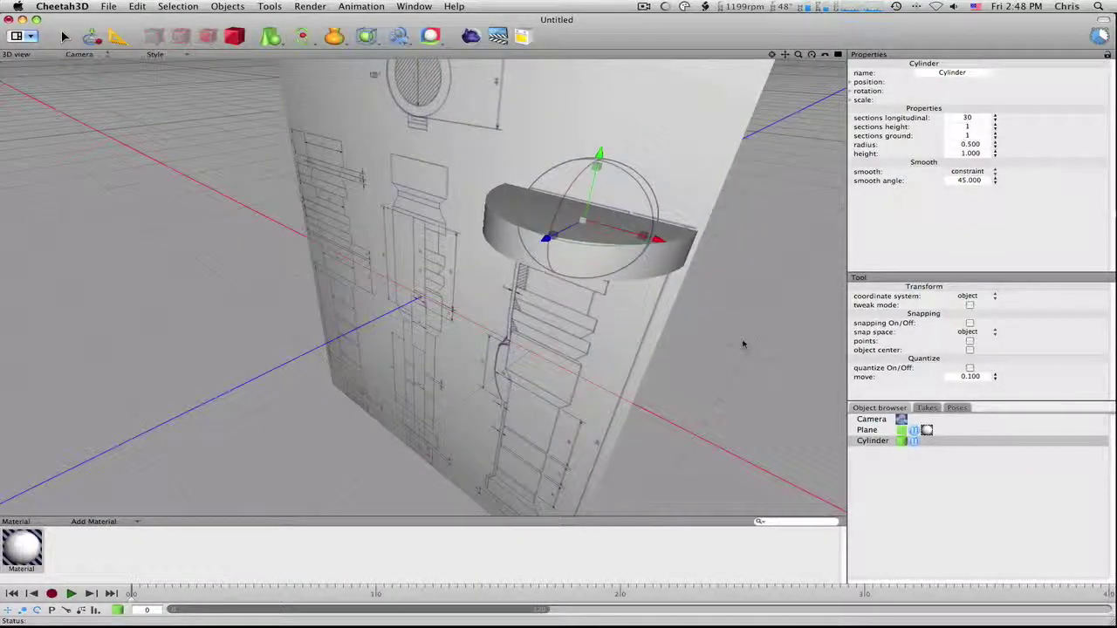
pyautogui.moveTo(736, 334); pyautogui.dragTo(695, 321, button='middle')
pyautogui.moveTo(694, 321); pyautogui.dragTo(650, 254, button='right')
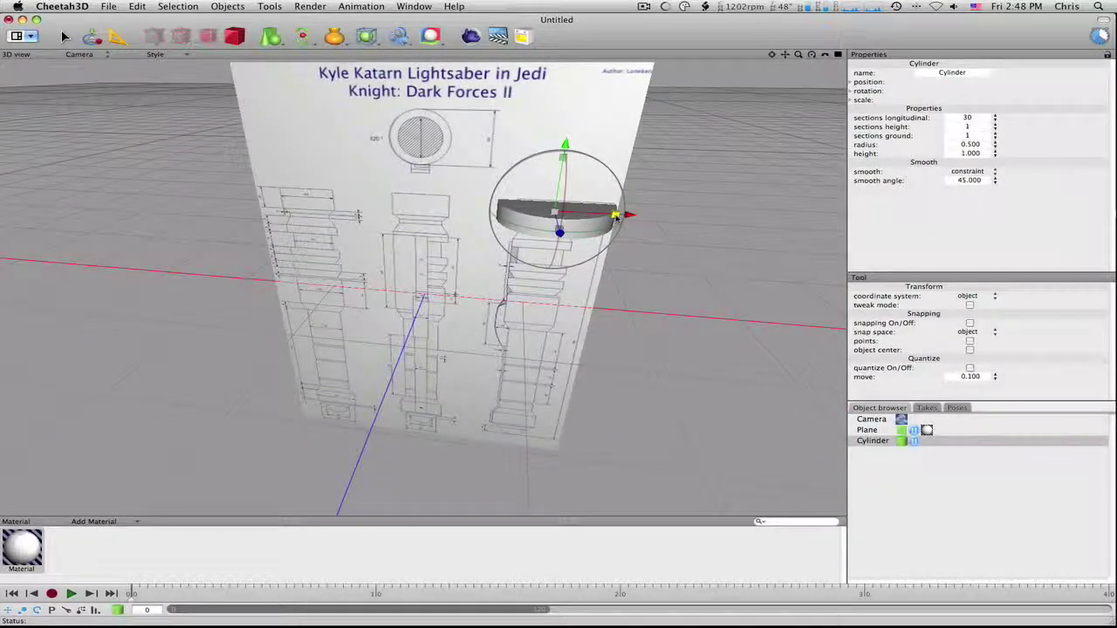
pyautogui.moveTo(614, 216); pyautogui.dragTo(608, 216)
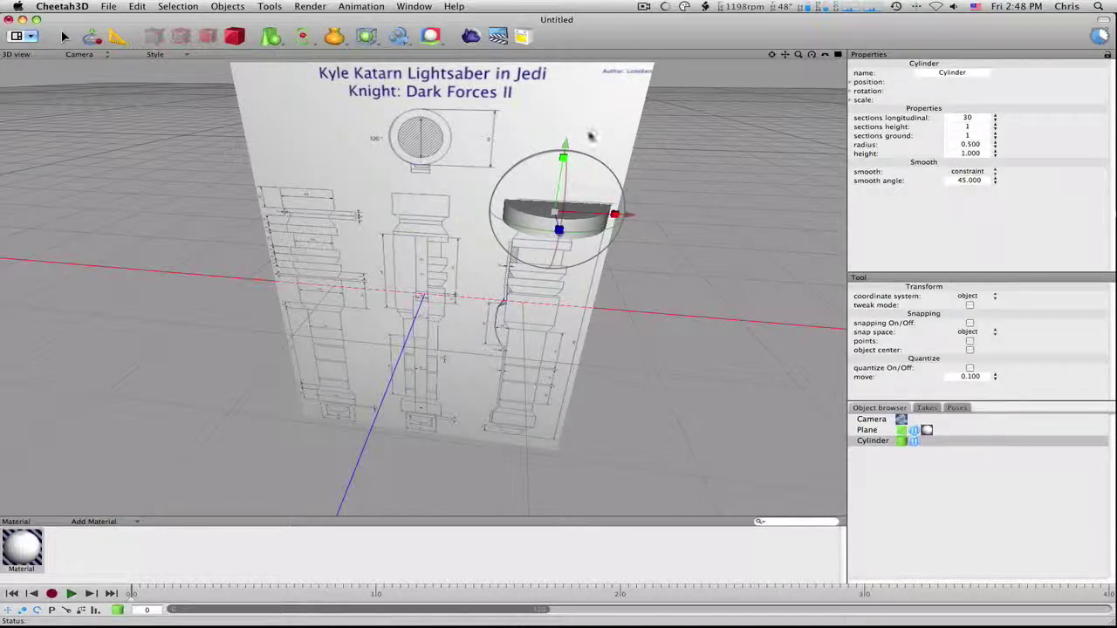
pyautogui.press('super+z')
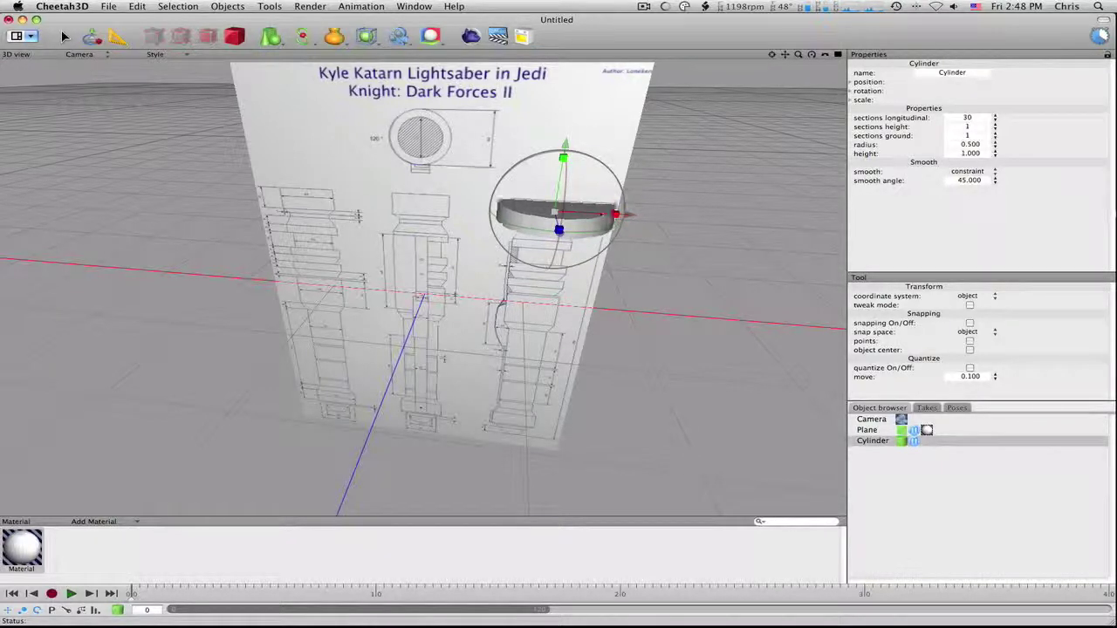
pyautogui.moveTo(554, 213); pyautogui.dragTo(535, 212)
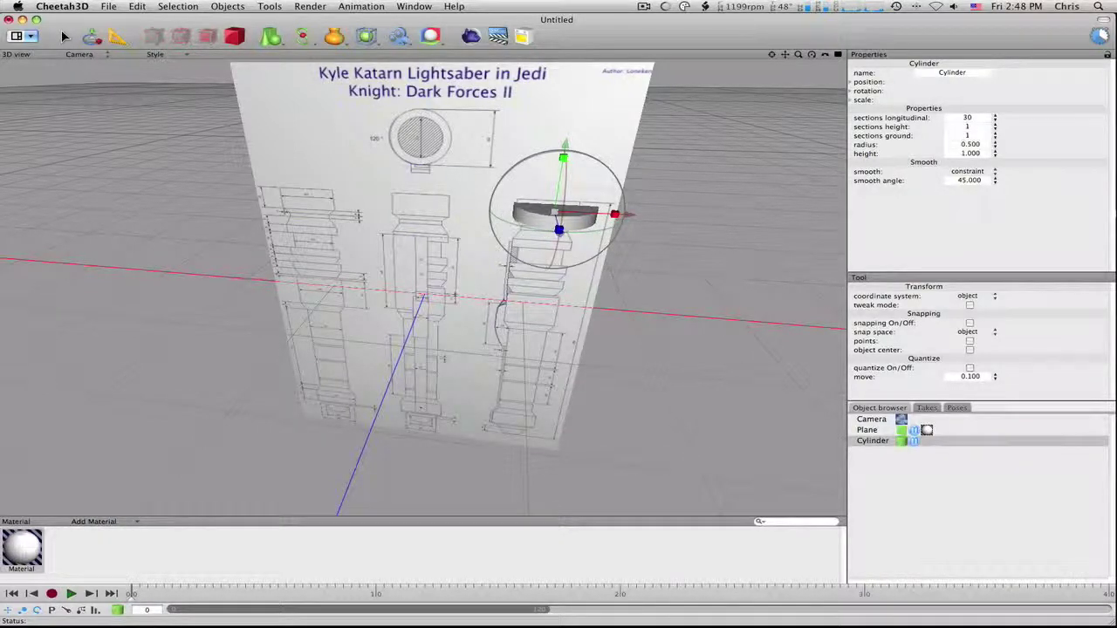
pyautogui.moveTo(625, 214); pyautogui.dragTo(622, 215)
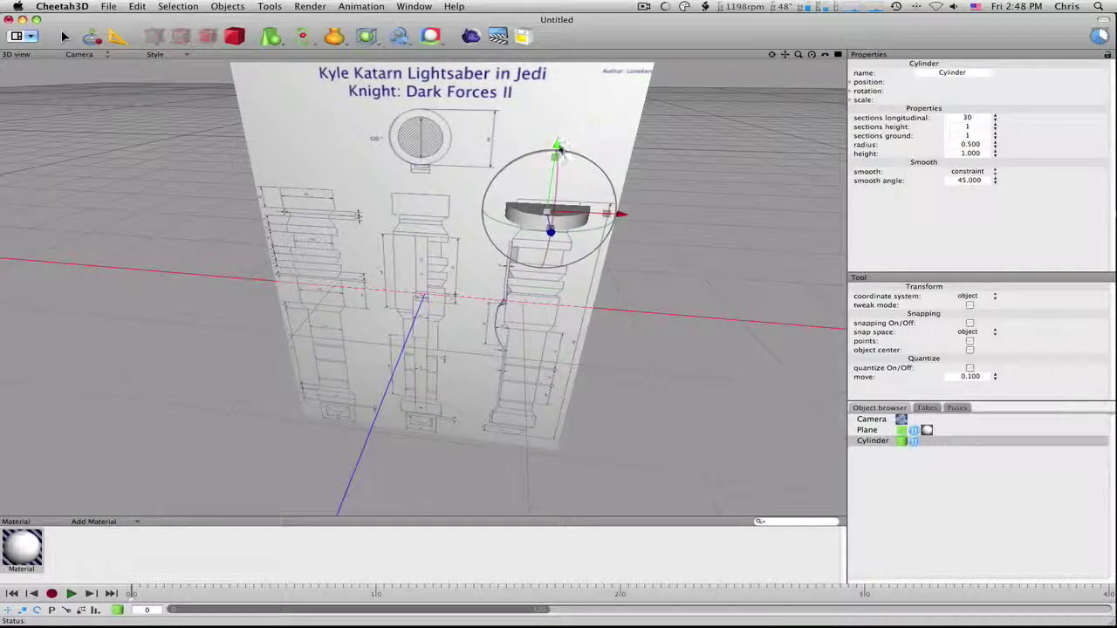
pyautogui.moveTo(559, 150); pyautogui.dragTo(557, 143)
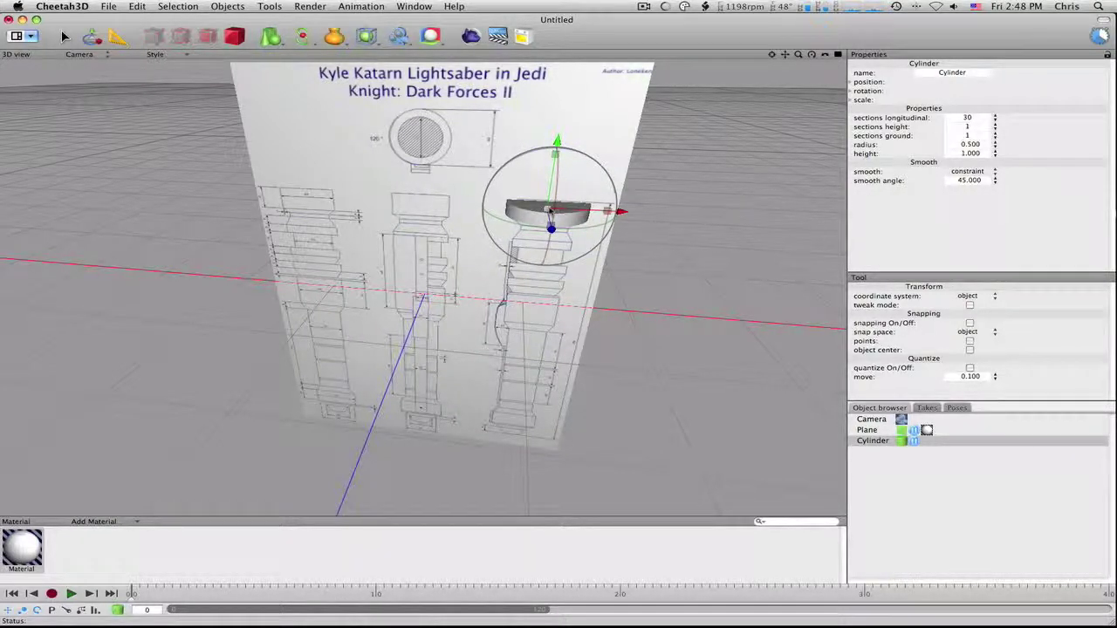
pyautogui.moveTo(549, 212); pyautogui.dragTo(548, 210)
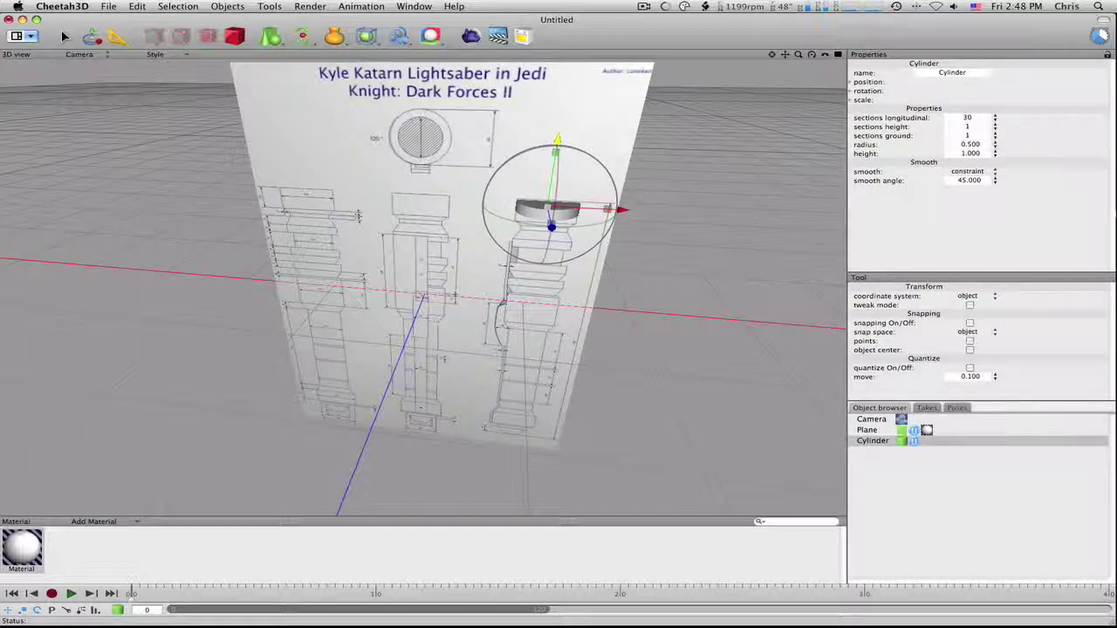
pyautogui.keyDown('alt'); pyautogui.moveTo(674, 383); pyautogui.dragTo(675, 358); pyautogui.keyUp('alt')
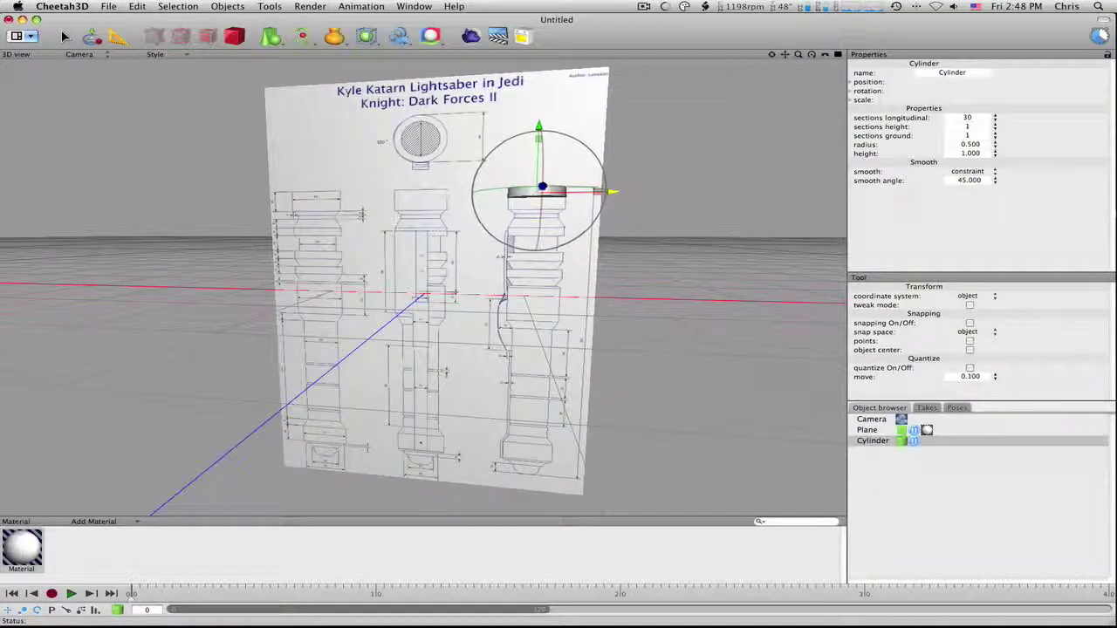
pyautogui.moveTo(681, 288)
pyautogui.mouseDown(button='middle')
pyautogui.moveTo(733, 292)
pyautogui.moveTo(691, 305)
pyautogui.mouseUp(button='middle')
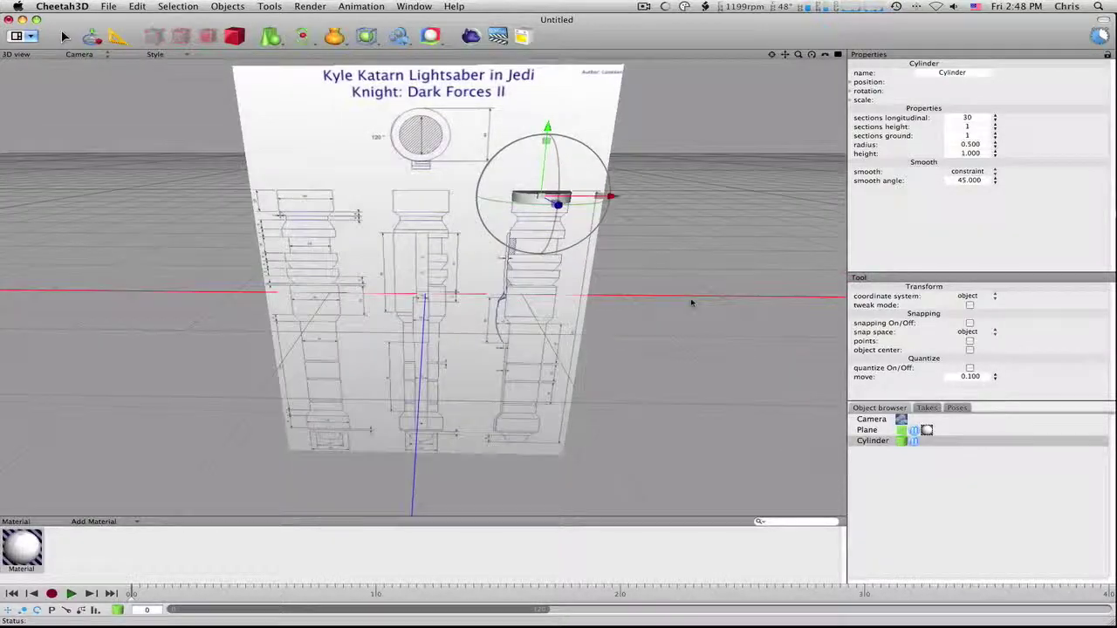
# Step: Make the cylinder editable and select all polygons of its bottom cap
pyautogui.click(65, 37)
pyautogui.moveTo(701, 354); pyautogui.dragTo(698, 339, button='middle')
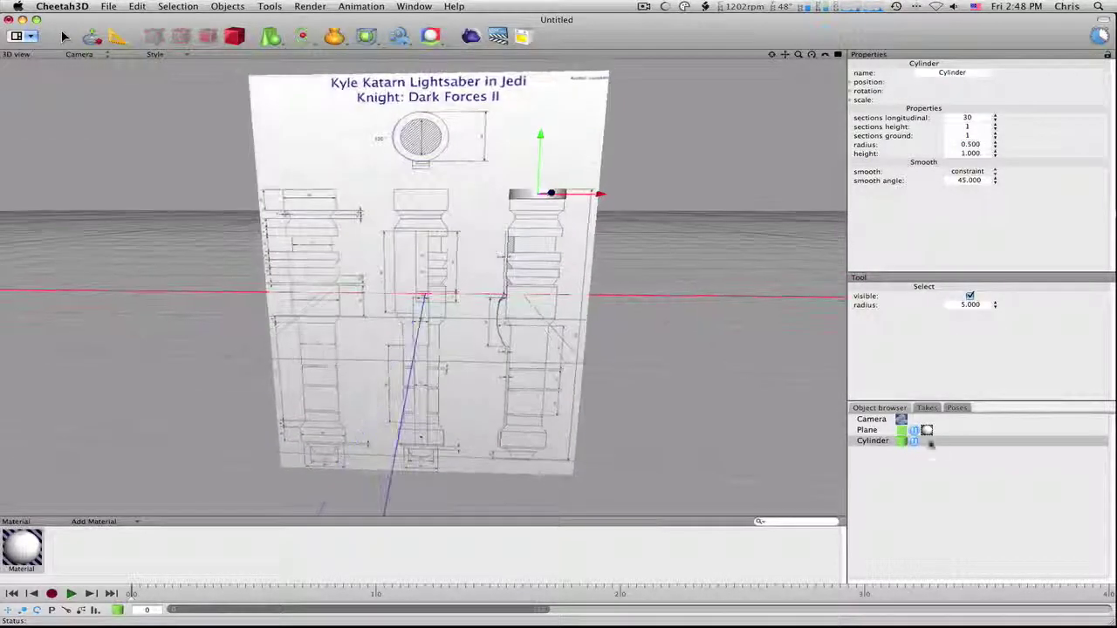
pyautogui.doubleClick(899, 442)
pyautogui.moveTo(576, 327); pyautogui.dragTo(553, 211, button='middle')
pyautogui.moveTo(553, 209); pyautogui.dragTo(748, 207, button='right')
pyautogui.moveTo(663, 219); pyautogui.dragTo(644, 215, button='middle')
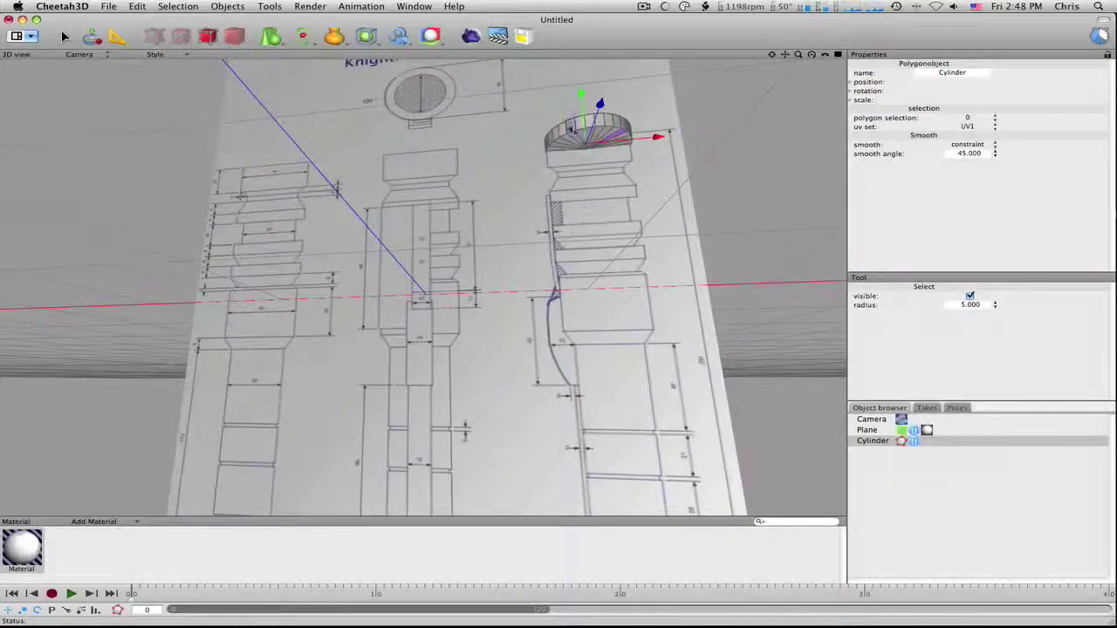
pyautogui.moveTo(576, 148); pyautogui.dragTo(593, 152)
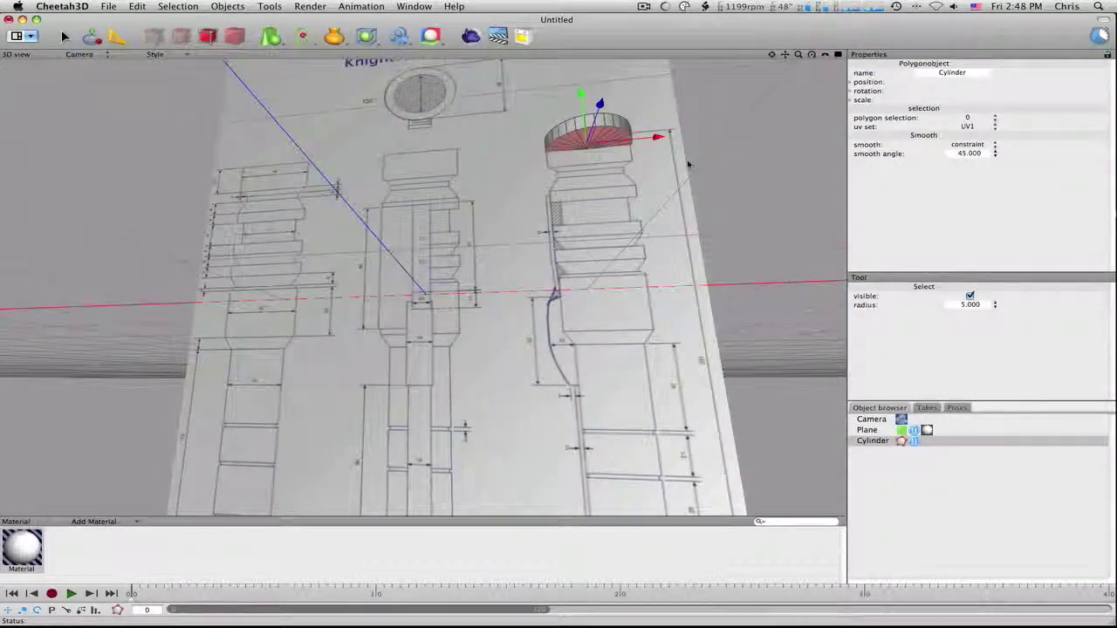
# Step: Extrude the bottom cap straight down to the lower edge of the blueprint's top ring, redoing the first attempt
pyautogui.moveTo(690, 165); pyautogui.dragTo(620, 189, button='middle')
pyautogui.scroll(-5, 619, 188)
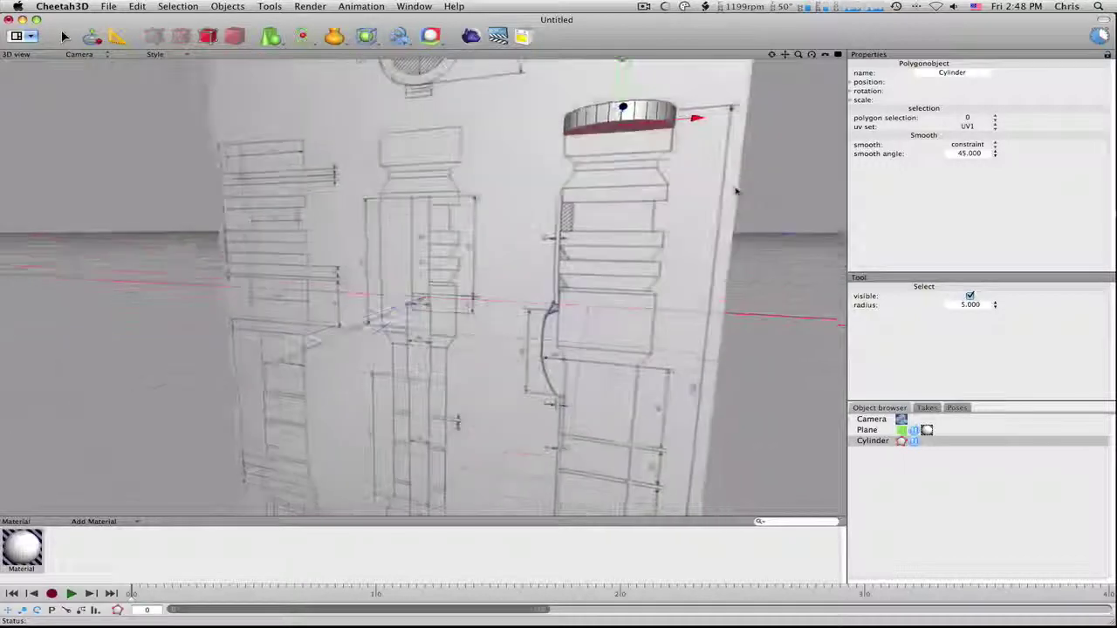
pyautogui.rightClick(740, 193)
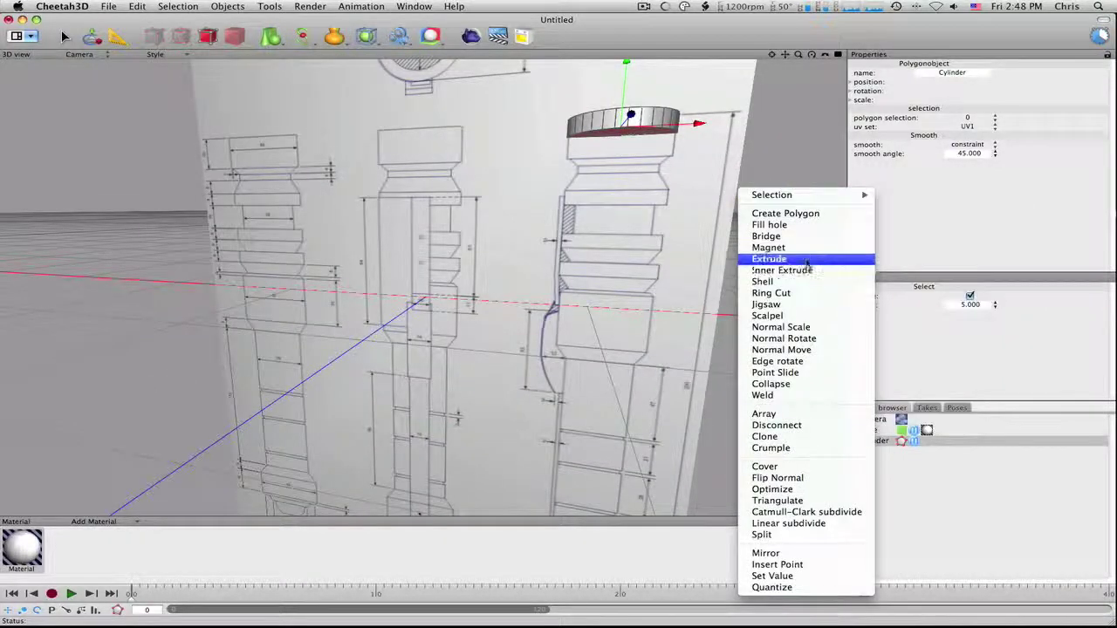
pyautogui.click(769, 258)
pyautogui.moveTo(638, 228); pyautogui.dragTo(1115, 307)
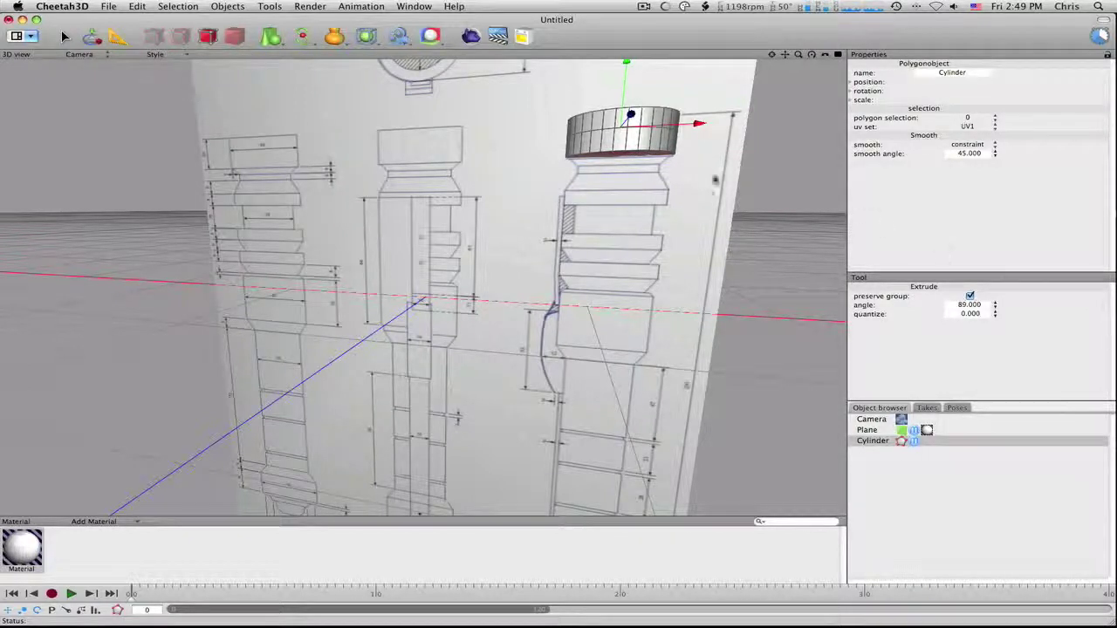
pyautogui.press('super+z')
pyautogui.moveTo(651, 202); pyautogui.dragTo(1110, 283)
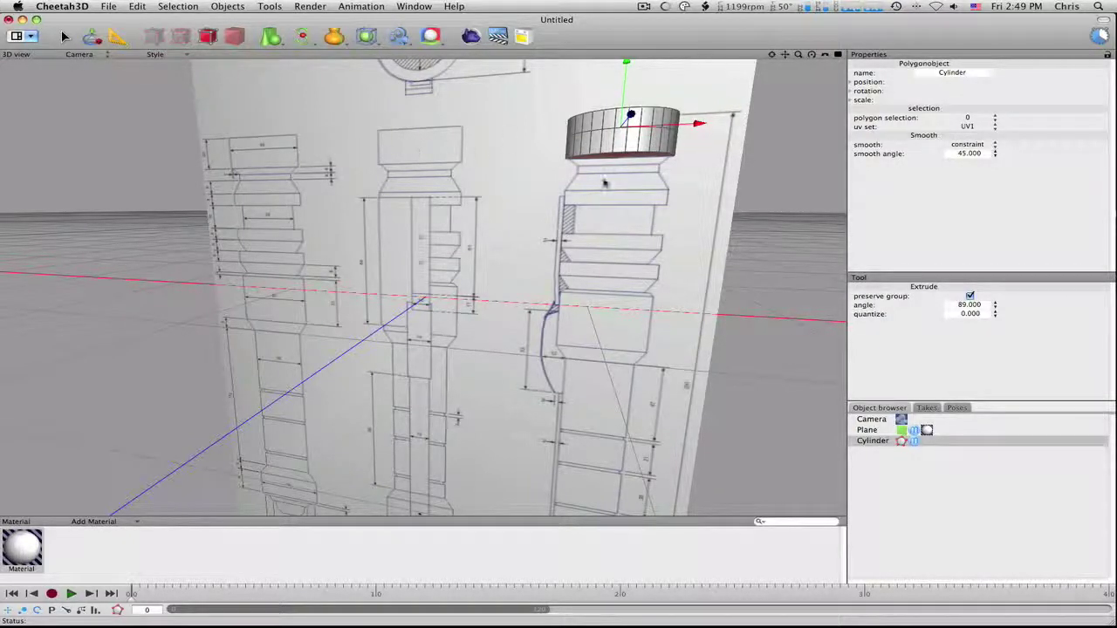
# Step: Extrude a short section from the bottom cap and scale its end inward to form the taper below the top ring
pyautogui.moveTo(314, 230); pyautogui.dragTo(503, 224)
pyautogui.click(91, 36)
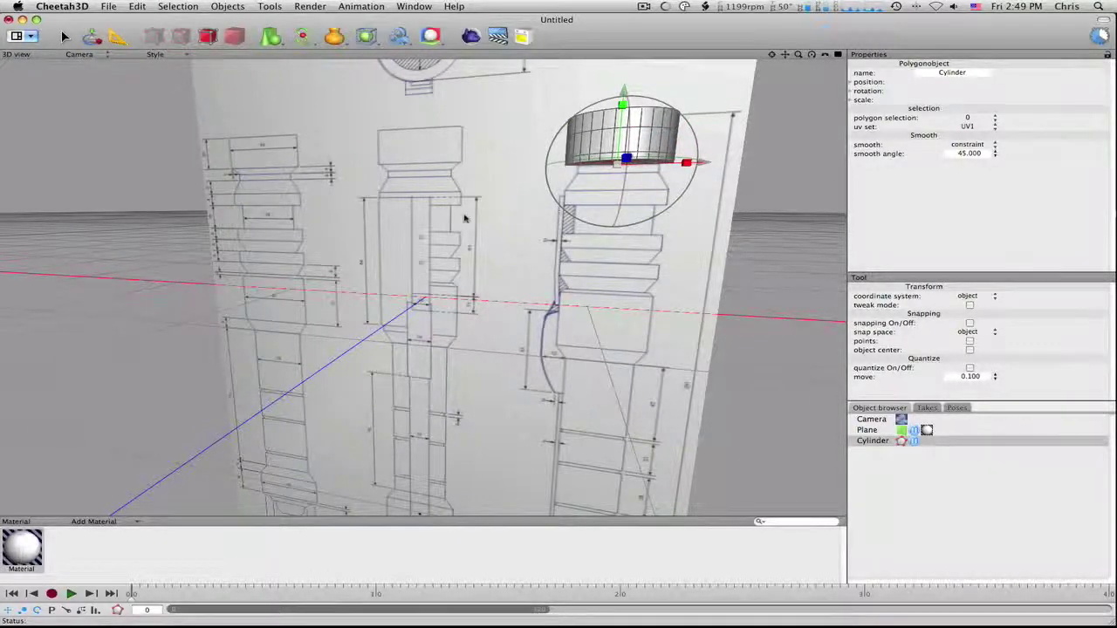
pyautogui.keyDown('alt'); pyautogui.moveTo(463, 216); pyautogui.dragTo(492, 217); pyautogui.keyUp('alt')
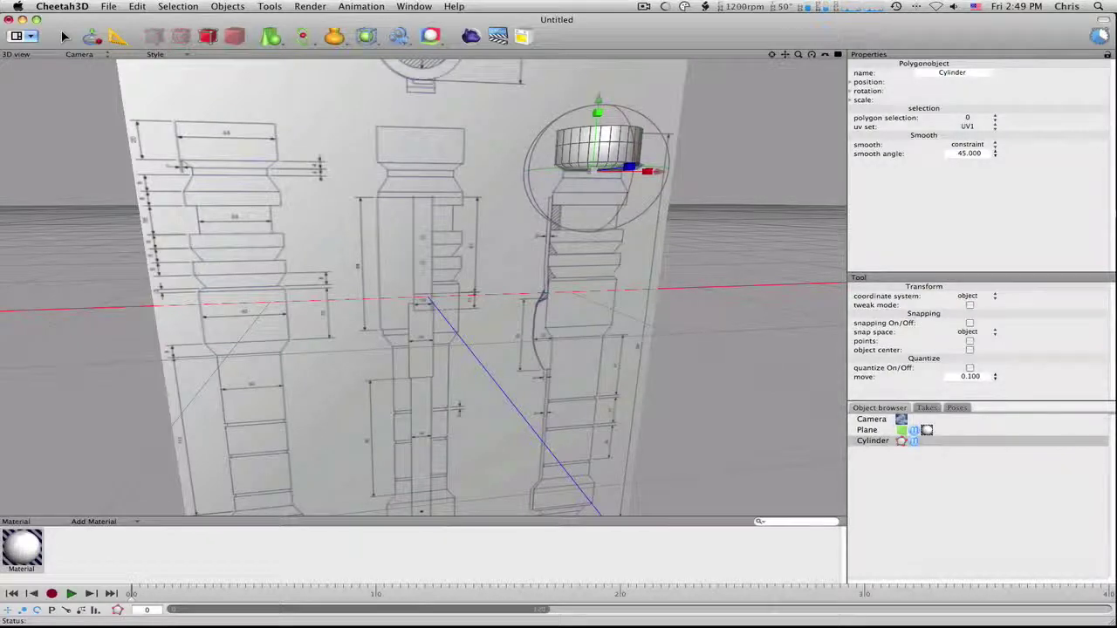
# Step: Extrude the narrowed bottom cap down by about 0.43 to form the thin neck
pyautogui.keyDown('alt'); pyautogui.moveTo(707, 201); pyautogui.dragTo(652, 191); pyautogui.keyUp('alt')
pyautogui.moveTo(652, 191); pyautogui.dragTo(684, 189, button='right')
pyautogui.rightClick(746, 202)
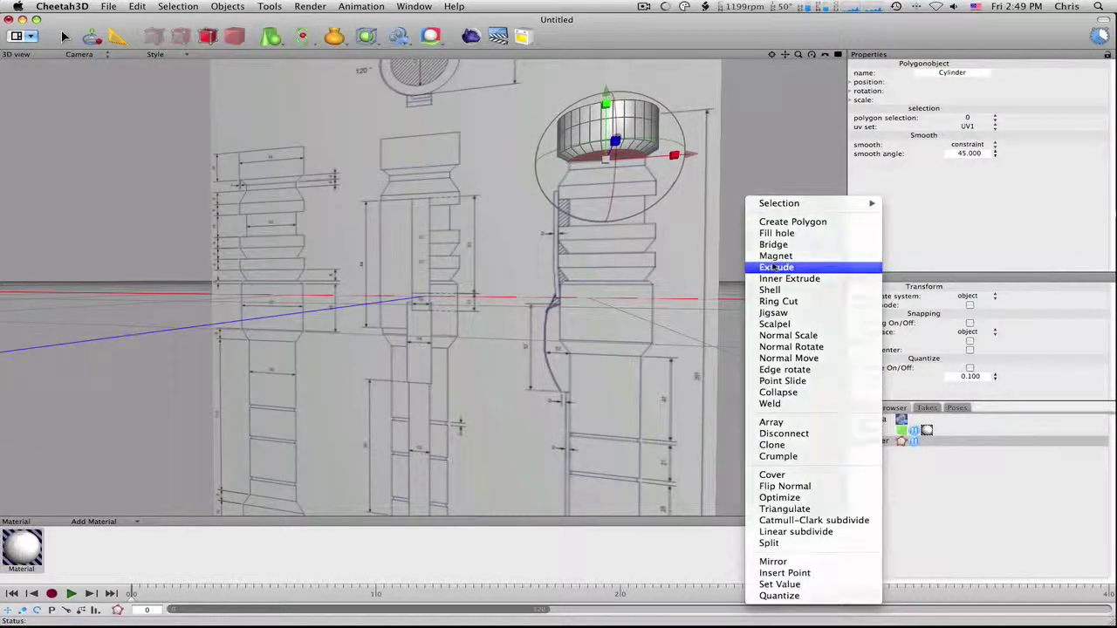
pyautogui.click(795, 264)
pyautogui.moveTo(723, 244); pyautogui.dragTo(1028, 267)
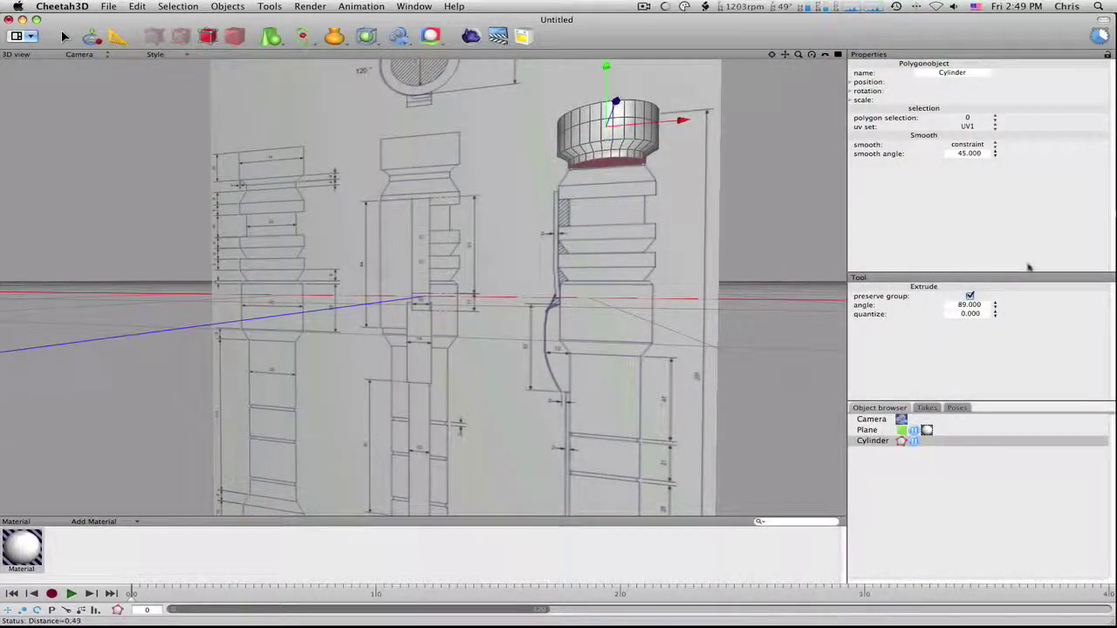
# Step: Extrude the bottom cap by about 0.97 and scale its end outward to flare the section below the neck
pyautogui.moveTo(819, 225); pyautogui.dragTo(821, 231, button='right')
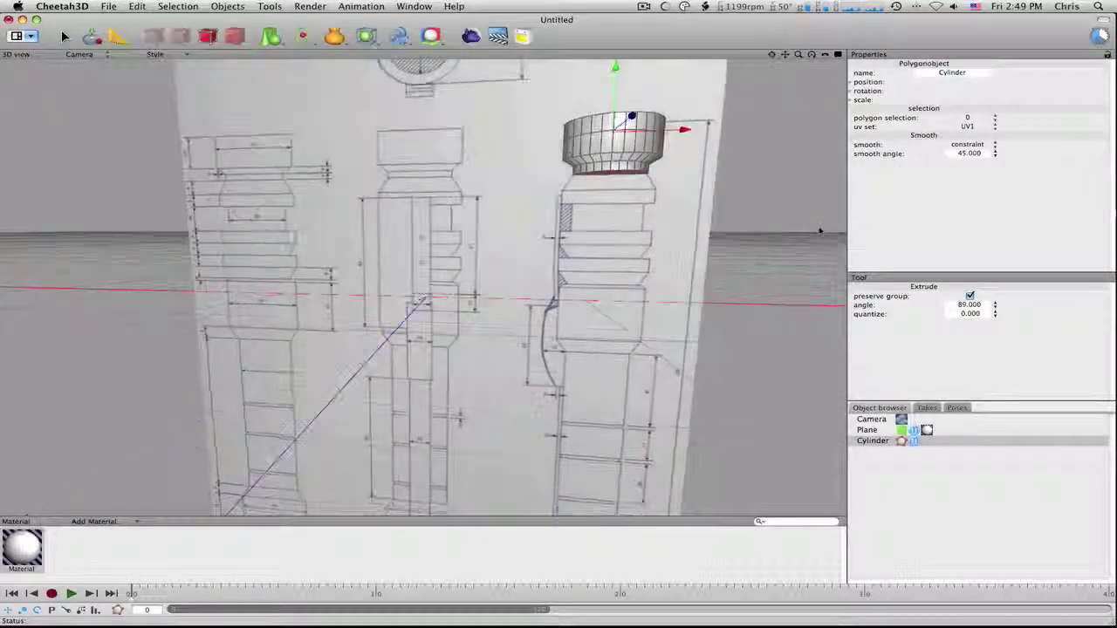
pyautogui.moveTo(592, 230); pyautogui.dragTo(1115, 321)
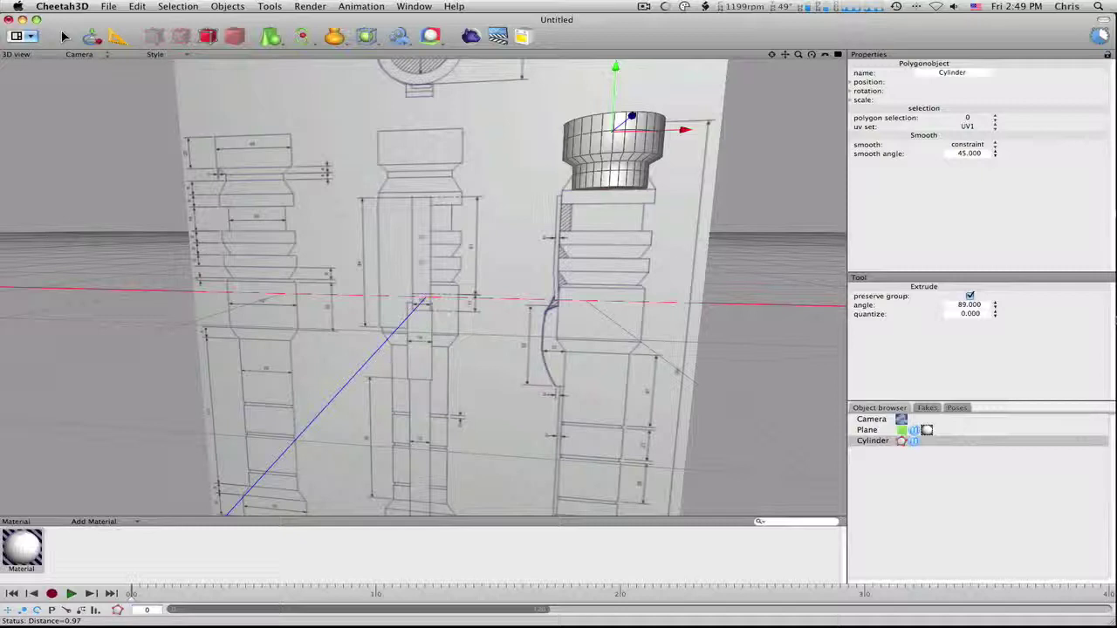
pyautogui.click(108, 40)
pyautogui.click(94, 39)
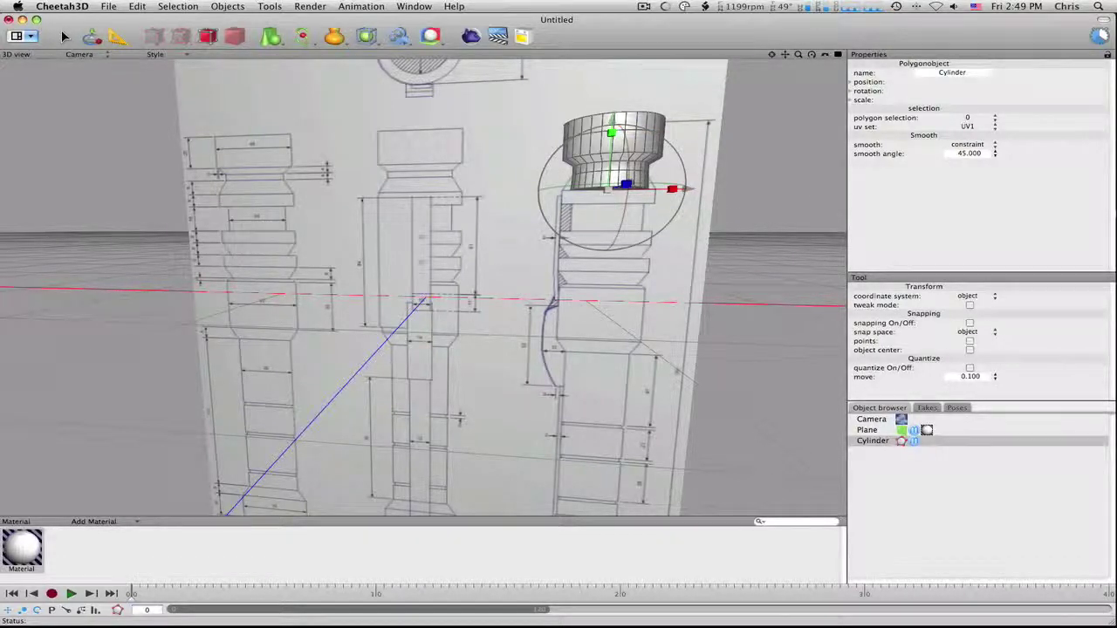
# Step: Extrude the flared bottom cap straight down to form the short collar ring shown in the drawing
pyautogui.keyDown('alt'); pyautogui.moveTo(710, 215); pyautogui.dragTo(808, 241); pyautogui.keyUp('alt')
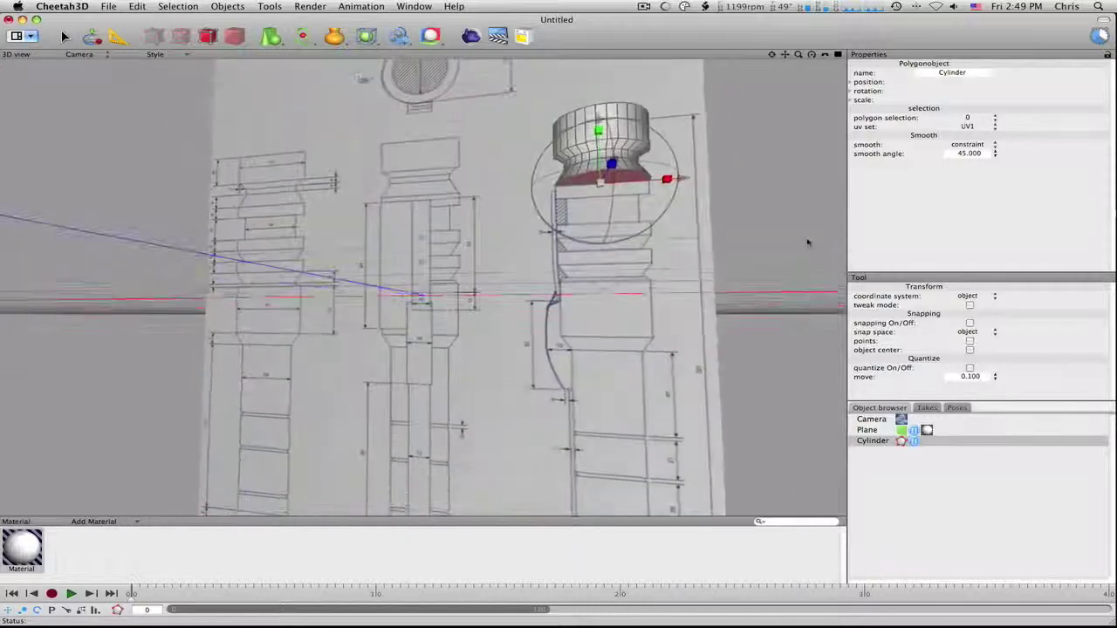
pyautogui.rightClick(757, 227)
pyautogui.click(772, 287)
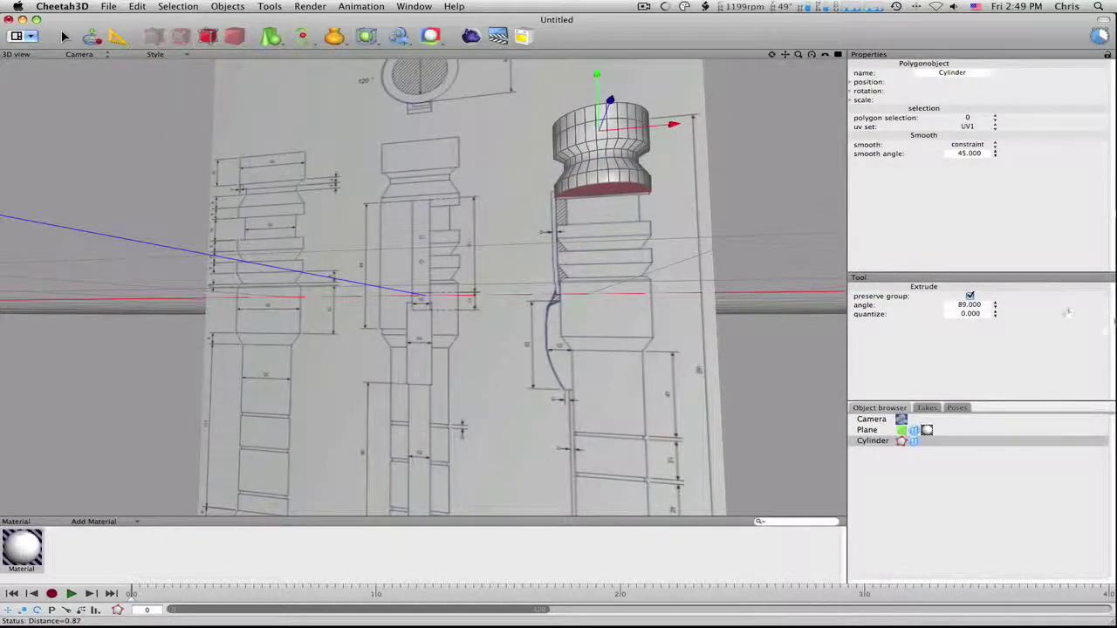
pyautogui.moveTo(1078, 313); pyautogui.dragTo(1116, 313)
pyautogui.moveTo(770, 206); pyautogui.dragTo(752, 245, button='middle')
pyautogui.moveTo(751, 245); pyautogui.dragTo(777, 218, button='right')
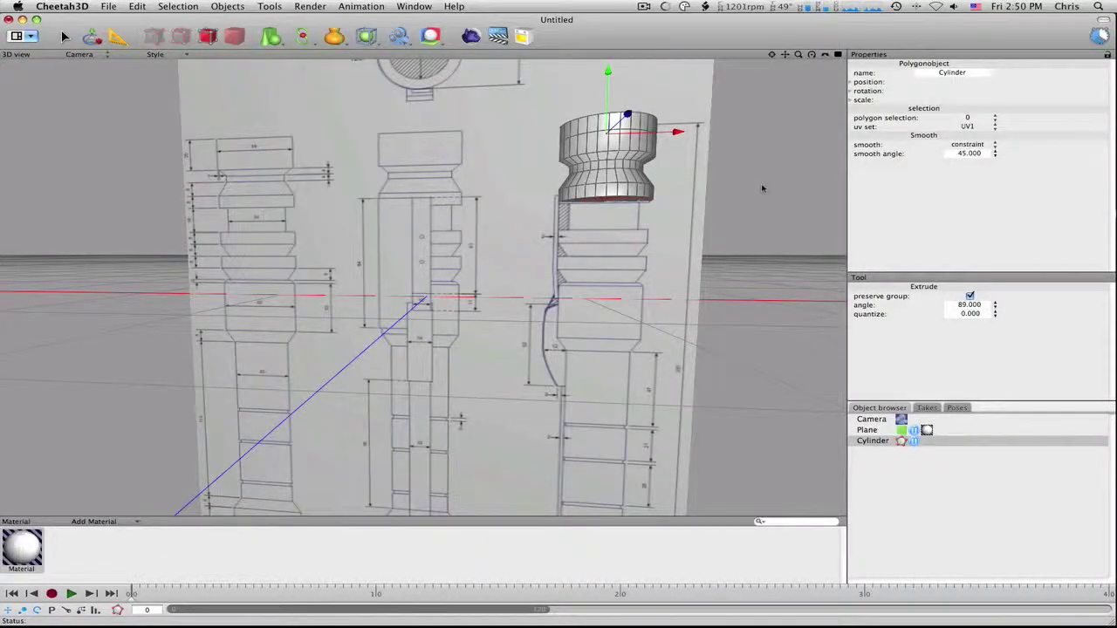
# Step: Undo the recent extrusions and extrude the bottom cap again, down to the lower end of the narrow section beneath the collar
pyautogui.moveTo(762, 188)
pyautogui.mouseDown(button='right')
pyautogui.moveTo(750, 201)
pyautogui.moveTo(733, 188)
pyautogui.moveTo(651, 201)
pyautogui.moveTo(742, 184)
pyautogui.mouseUp(button='right')
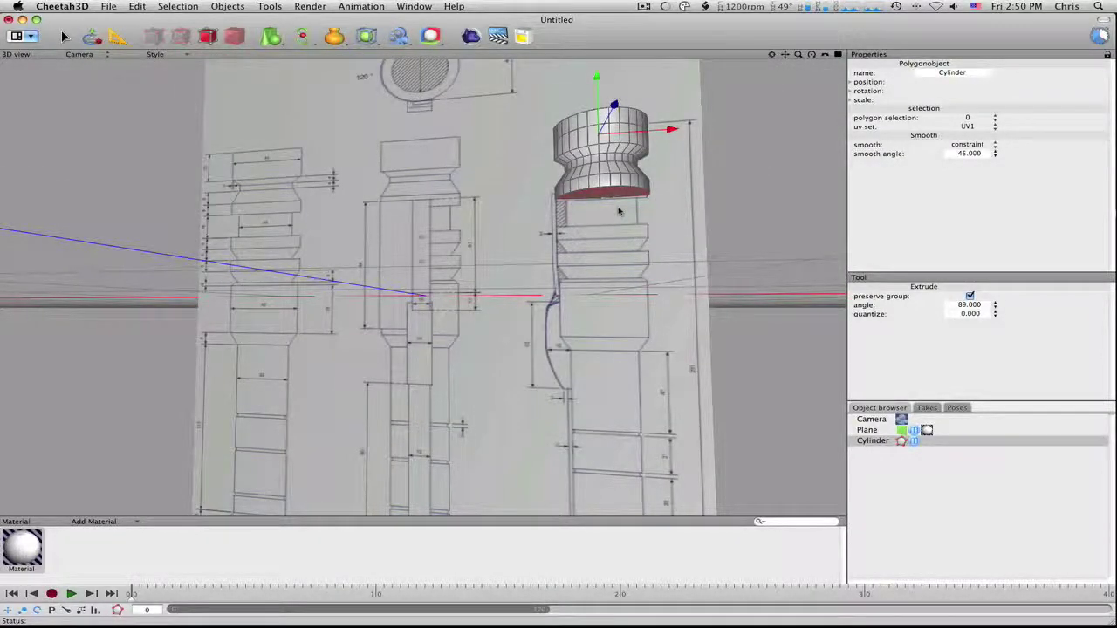
pyautogui.press('super+z')
pyautogui.moveTo(659, 210); pyautogui.dragTo(733, 209)
pyautogui.press('super+z')
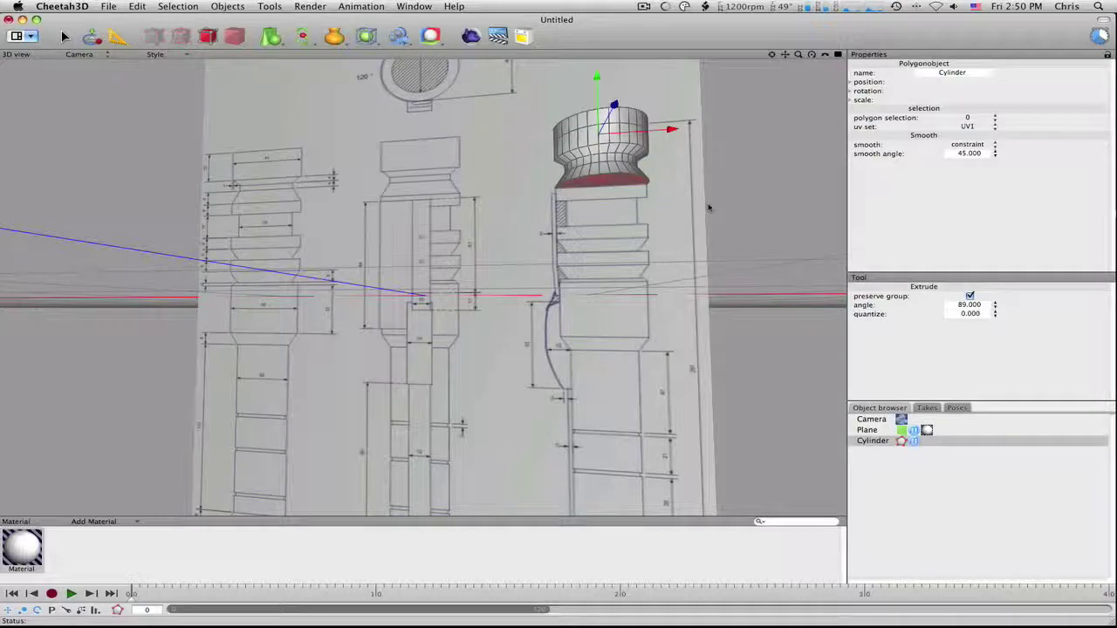
pyautogui.moveTo(708, 207); pyautogui.dragTo(1075, 321)
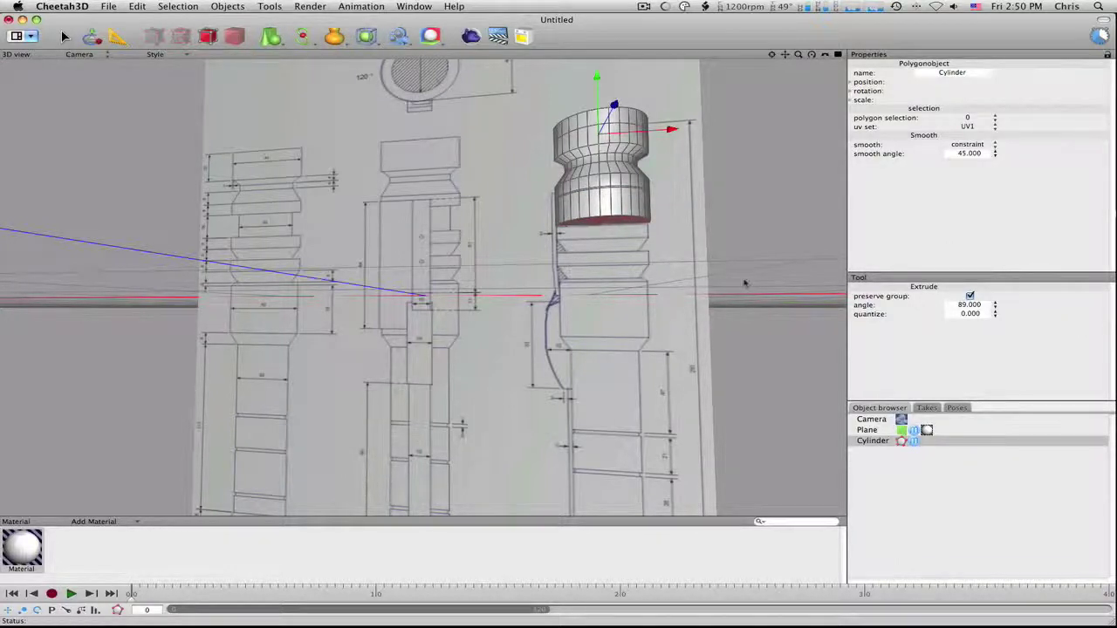
pyautogui.moveTo(704, 274); pyautogui.dragTo(776, 304)
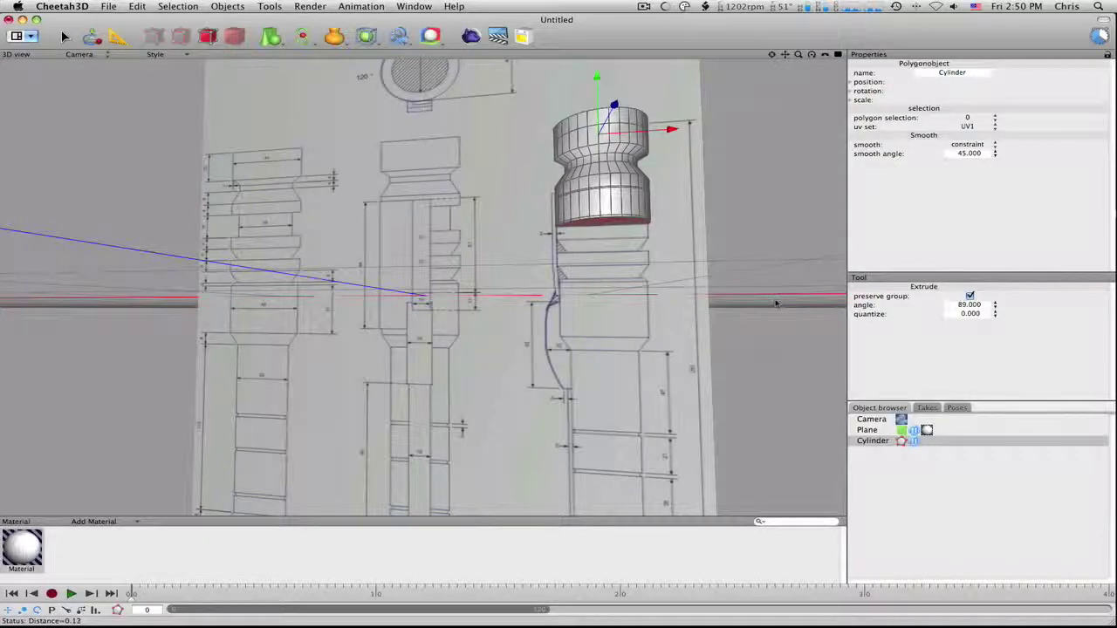
# Step: Loop-select the two edge loops bounding the lowest section of the cylinder and scale them inward to form the narrow neck
pyautogui.moveTo(797, 296); pyautogui.dragTo(775, 293, button='middle')
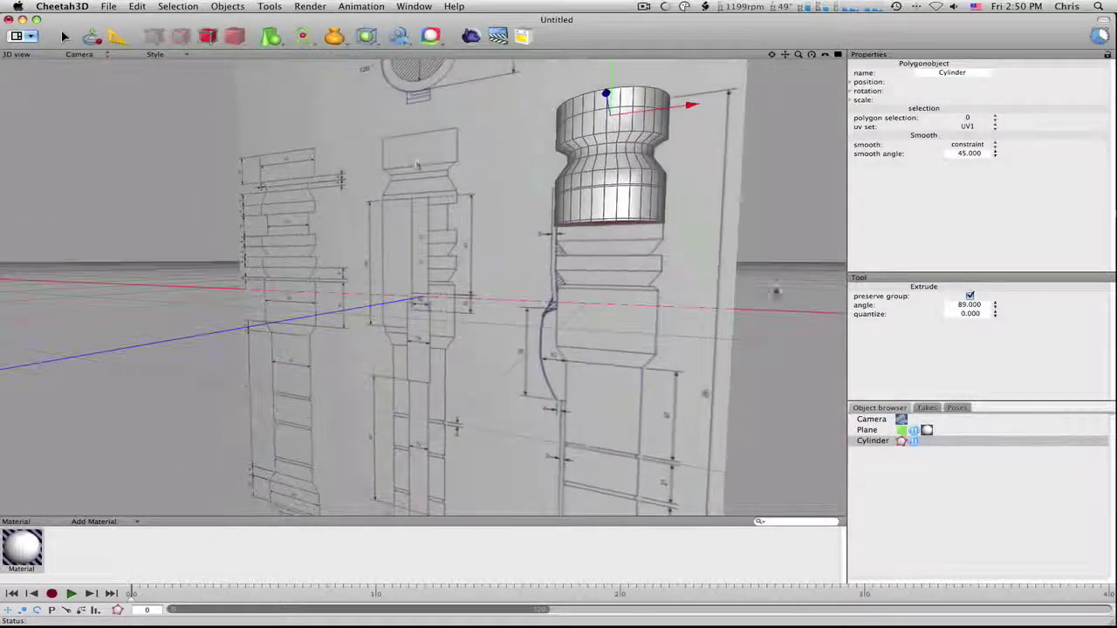
pyautogui.click(65, 35)
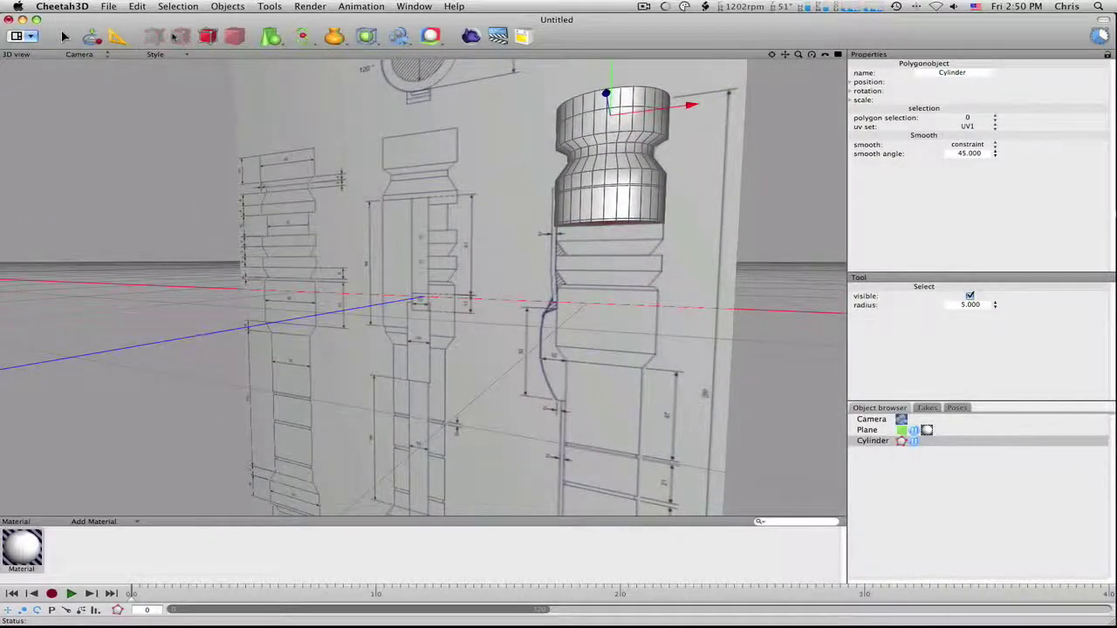
pyautogui.rightClick(738, 183)
pyautogui.moveTo(765, 188)
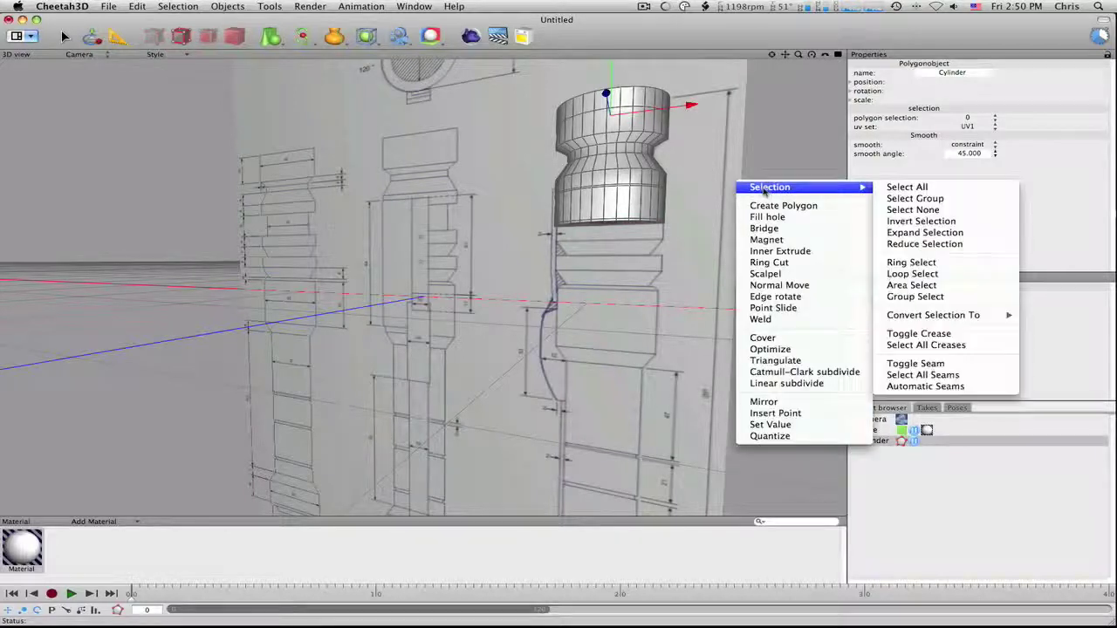
pyautogui.click(932, 274)
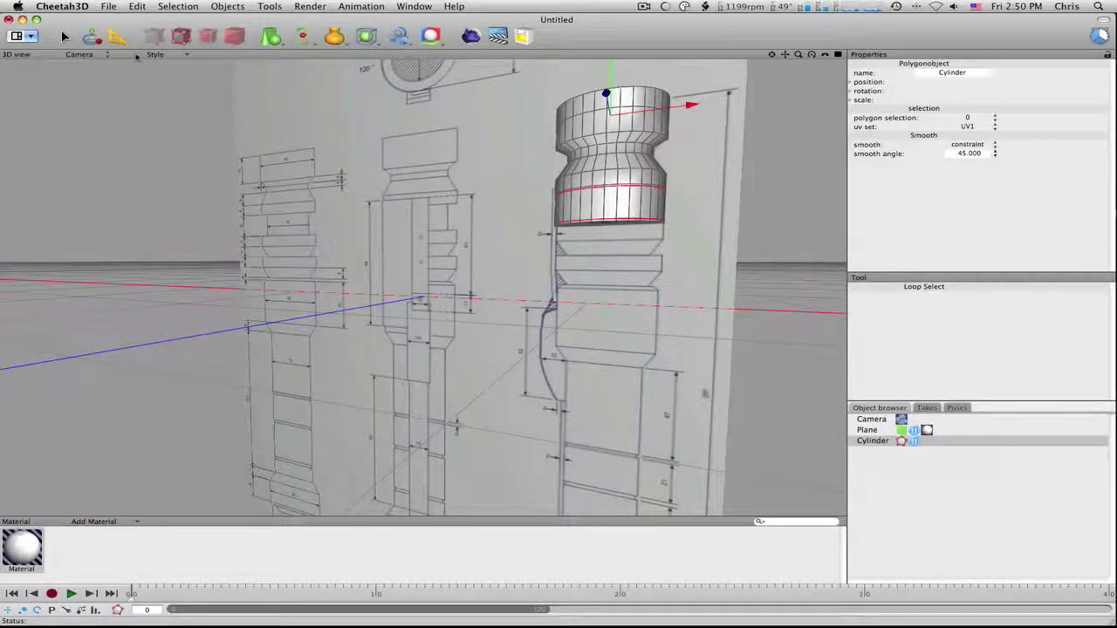
pyautogui.click(99, 40)
pyautogui.keyDown('alt'); pyautogui.moveTo(464, 281); pyautogui.dragTo(534, 310); pyautogui.keyUp('alt')
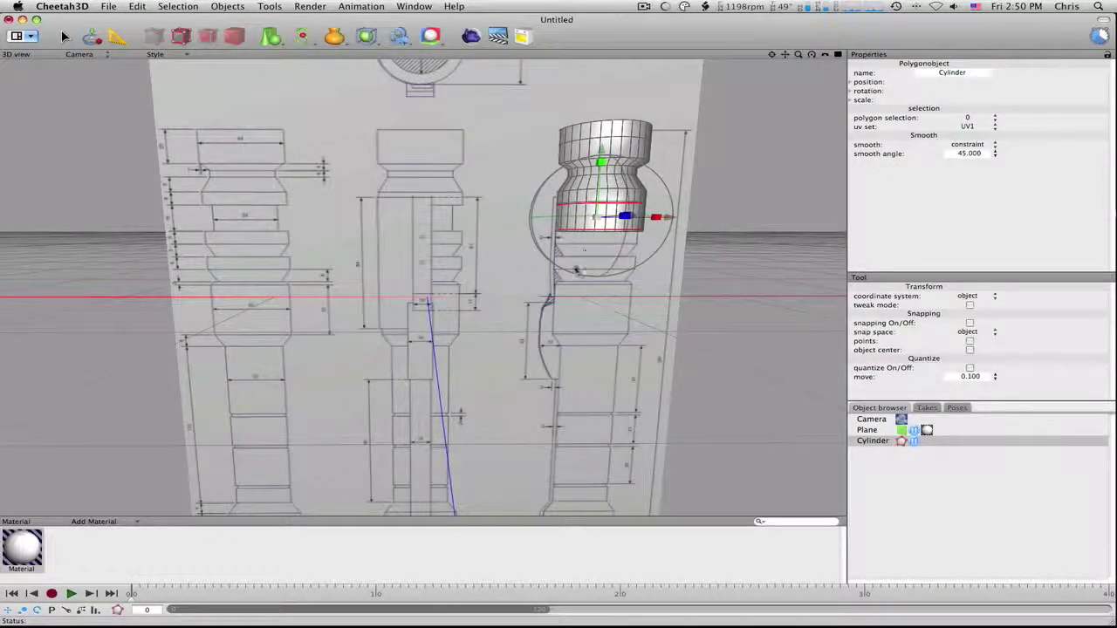
pyautogui.keyDown('alt'); pyautogui.moveTo(685, 345); pyautogui.dragTo(688, 335); pyautogui.keyUp('alt')
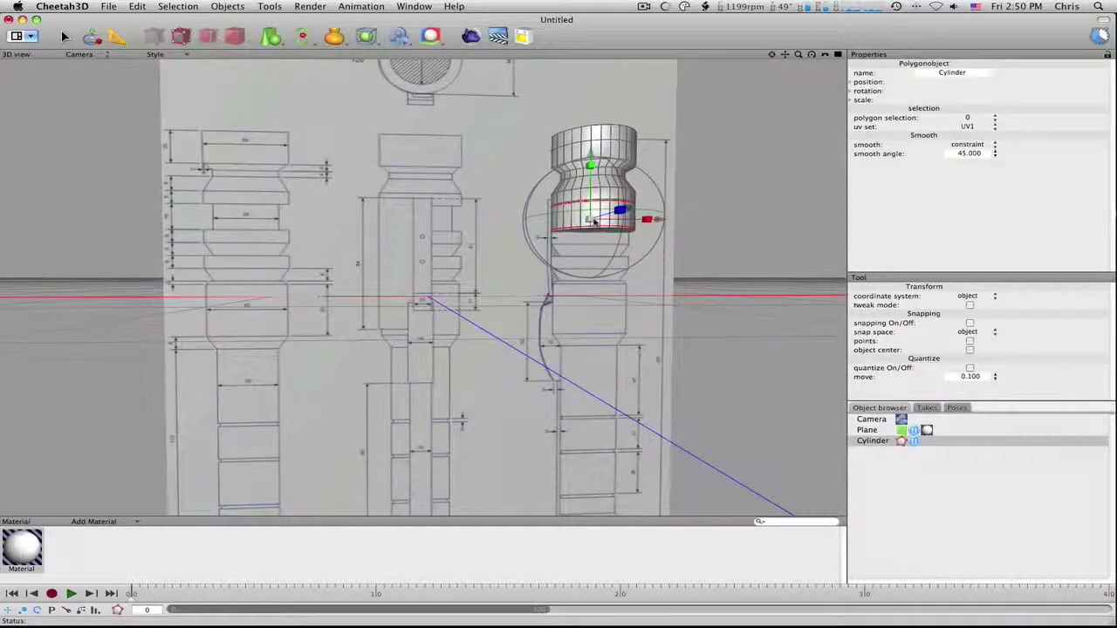
pyautogui.moveTo(590, 219); pyautogui.dragTo(566, 219)
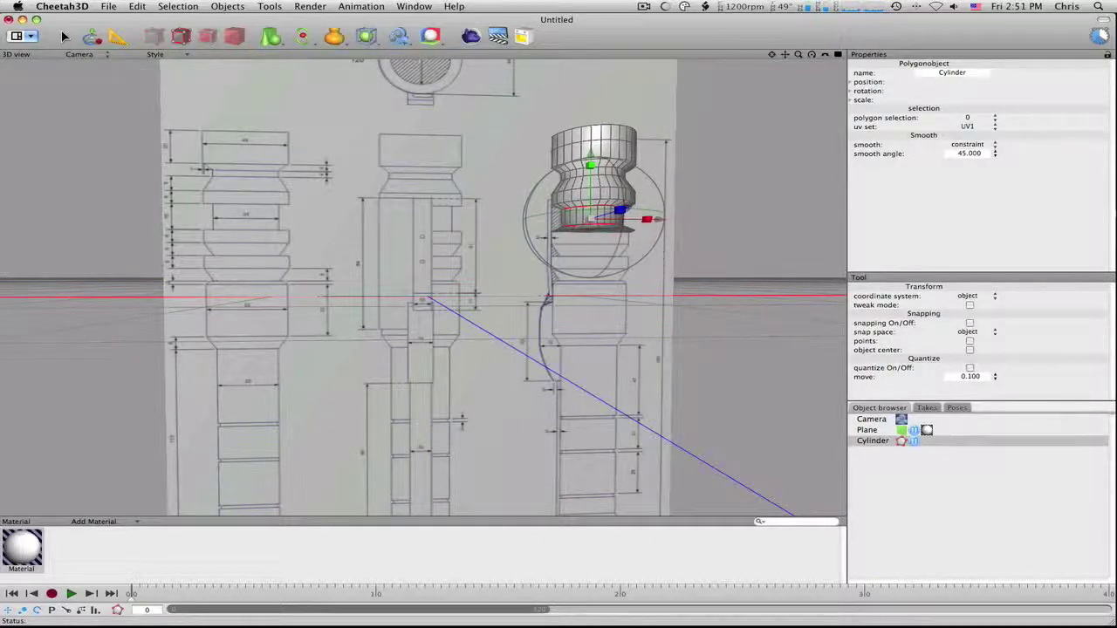
# Step: Loop-select the neck's upper edge loop and move it up slightly against the underside of the section above
pyautogui.keyDown('alt'); pyautogui.moveTo(719, 233); pyautogui.dragTo(704, 240); pyautogui.keyUp('alt')
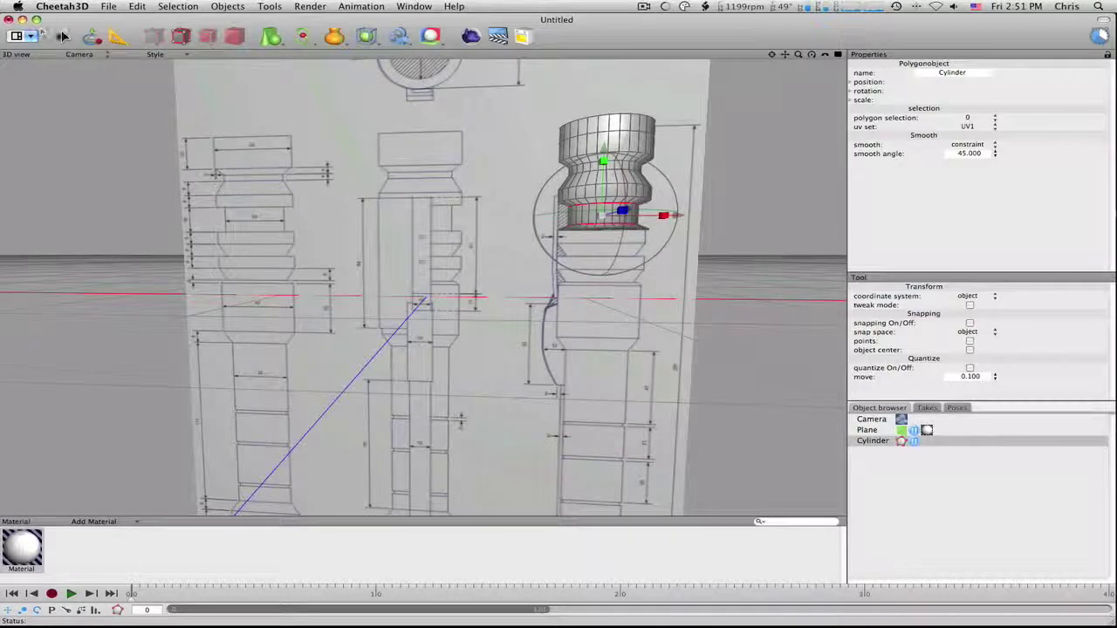
pyautogui.click(64, 37)
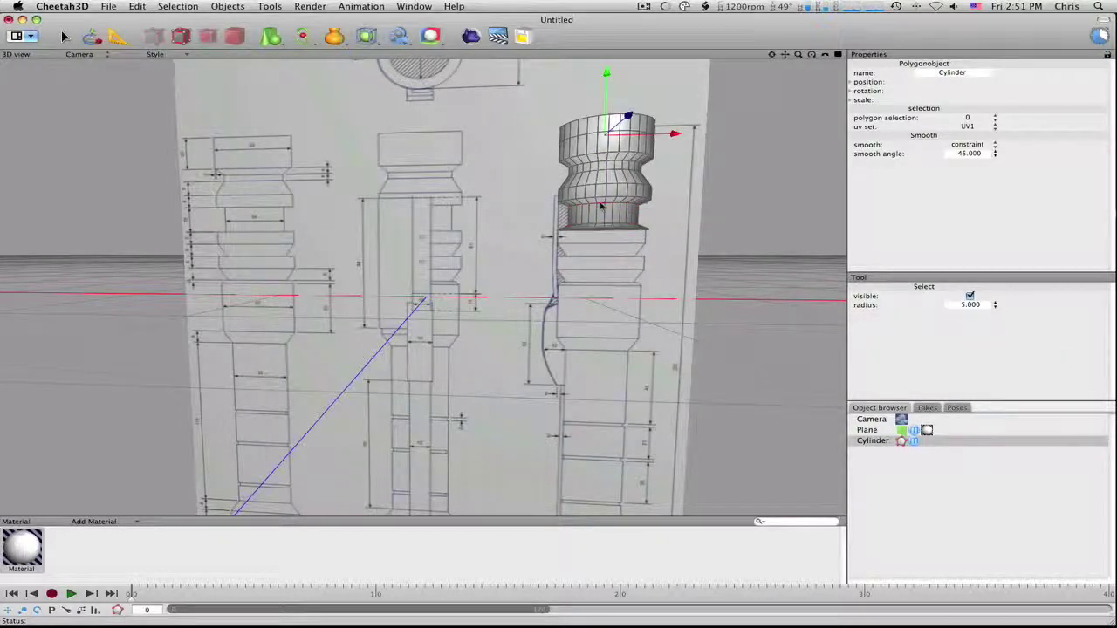
pyautogui.rightClick(774, 215)
pyautogui.moveTo(838, 219)
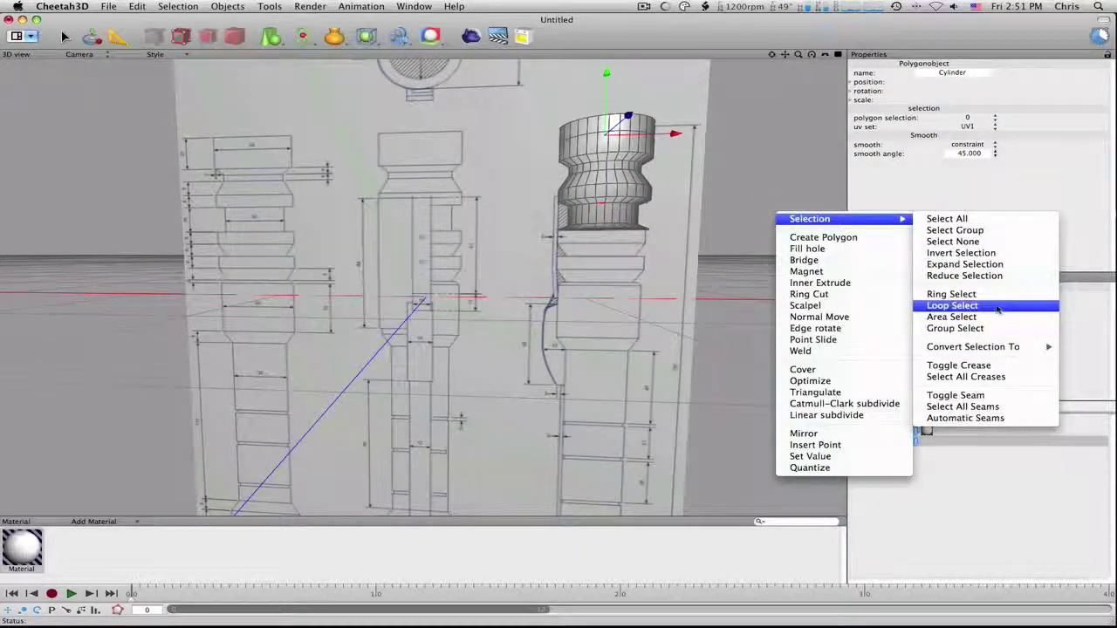
pyautogui.click(997, 307)
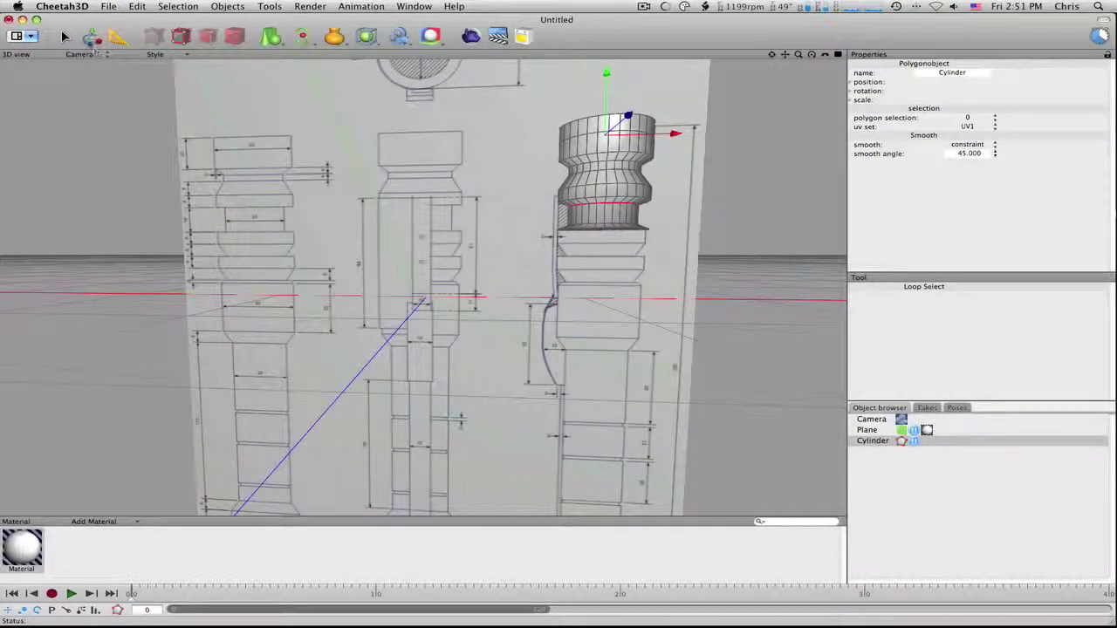
pyautogui.click(116, 44)
pyautogui.click(92, 41)
pyautogui.keyDown('alt'); pyautogui.moveTo(719, 235); pyautogui.dragTo(738, 243); pyautogui.keyUp('alt')
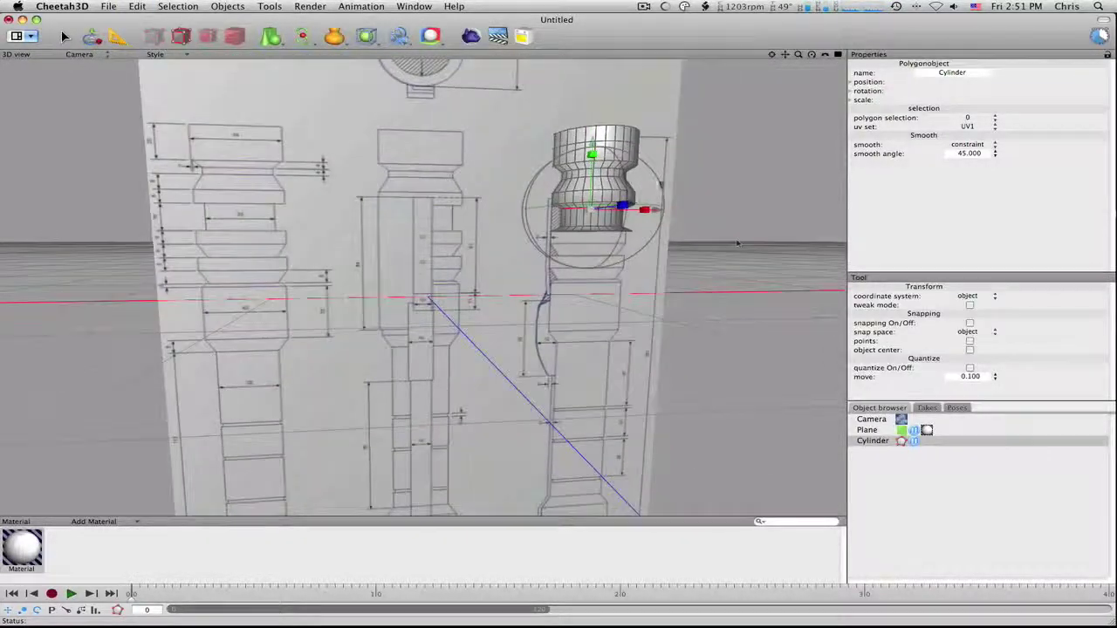
pyautogui.moveTo(594, 142); pyautogui.dragTo(594, 139)
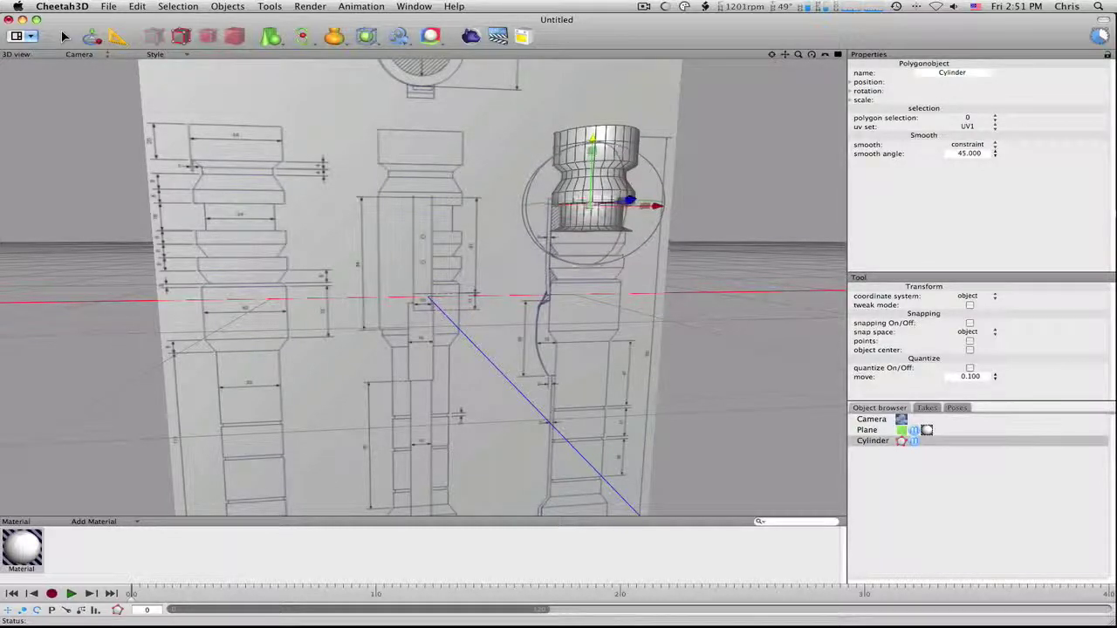
pyautogui.keyDown('alt'); pyautogui.moveTo(700, 230); pyautogui.dragTo(518, 193); pyautogui.keyUp('alt')
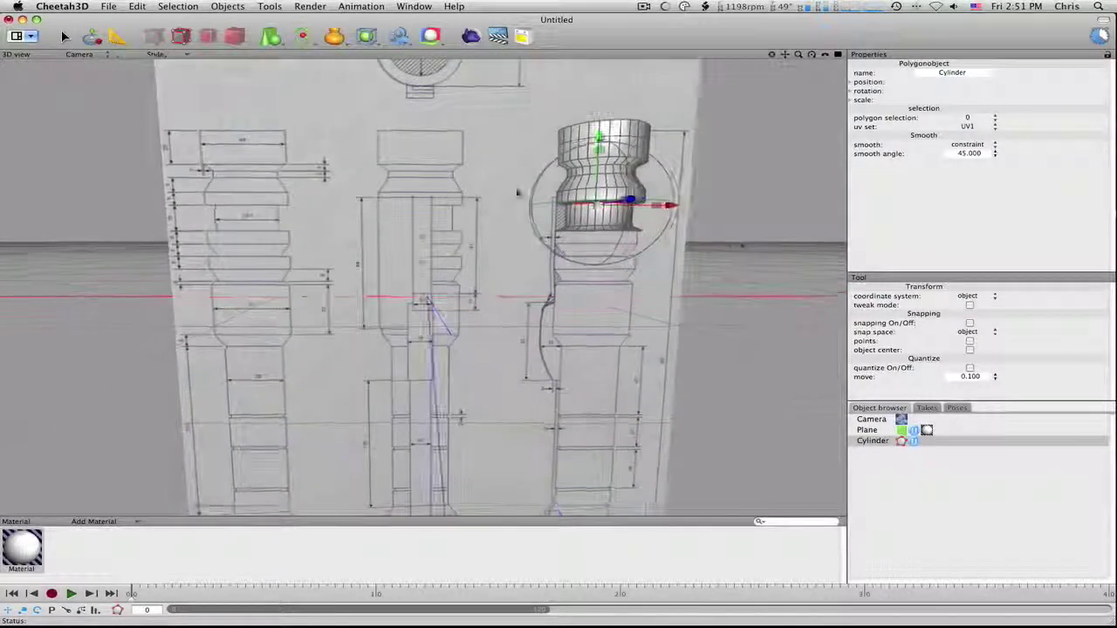
# Step: Loop-select the neck's lower edge loop and move it down level with the wide bottom cap
pyautogui.moveTo(517, 192); pyautogui.dragTo(513, 191, button='right')
pyautogui.click(64, 36)
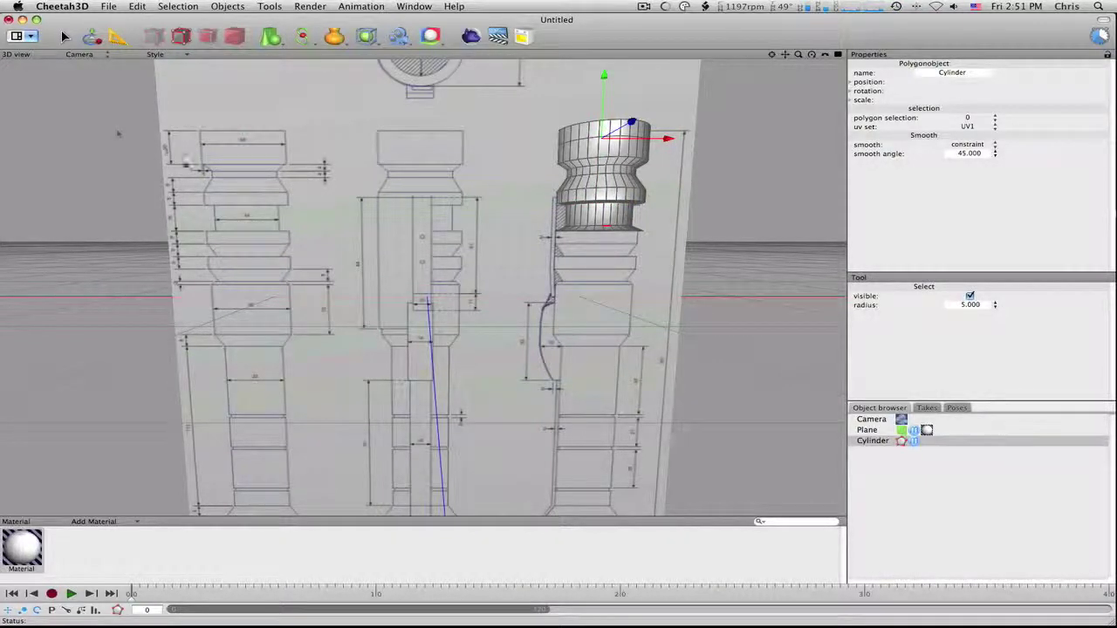
pyautogui.rightClick(780, 238)
pyautogui.moveTo(823, 239)
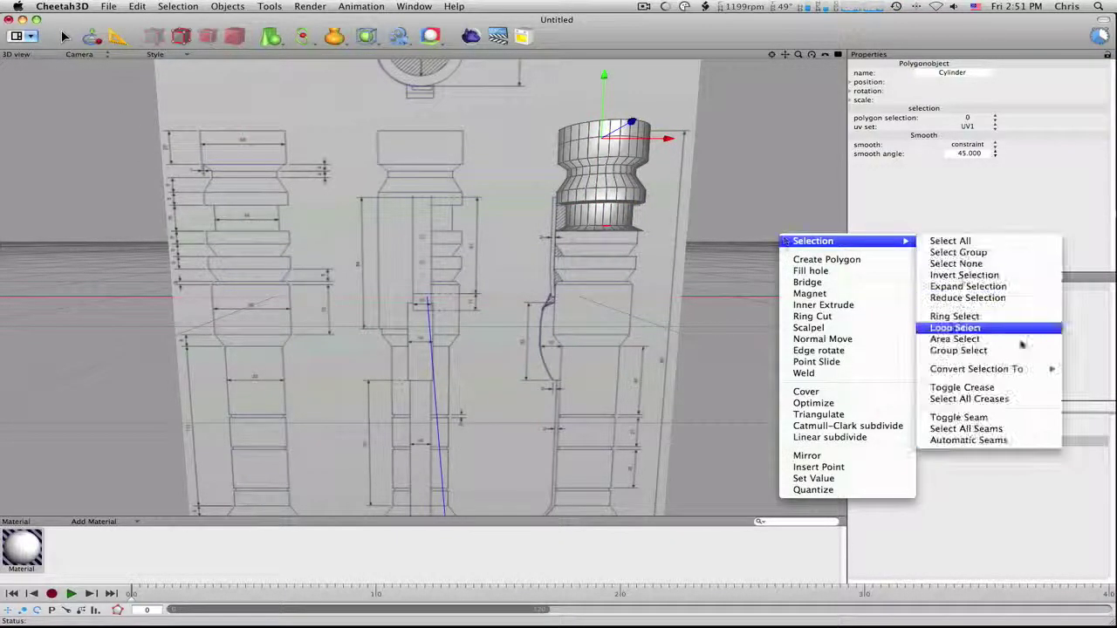
pyautogui.click(1013, 324)
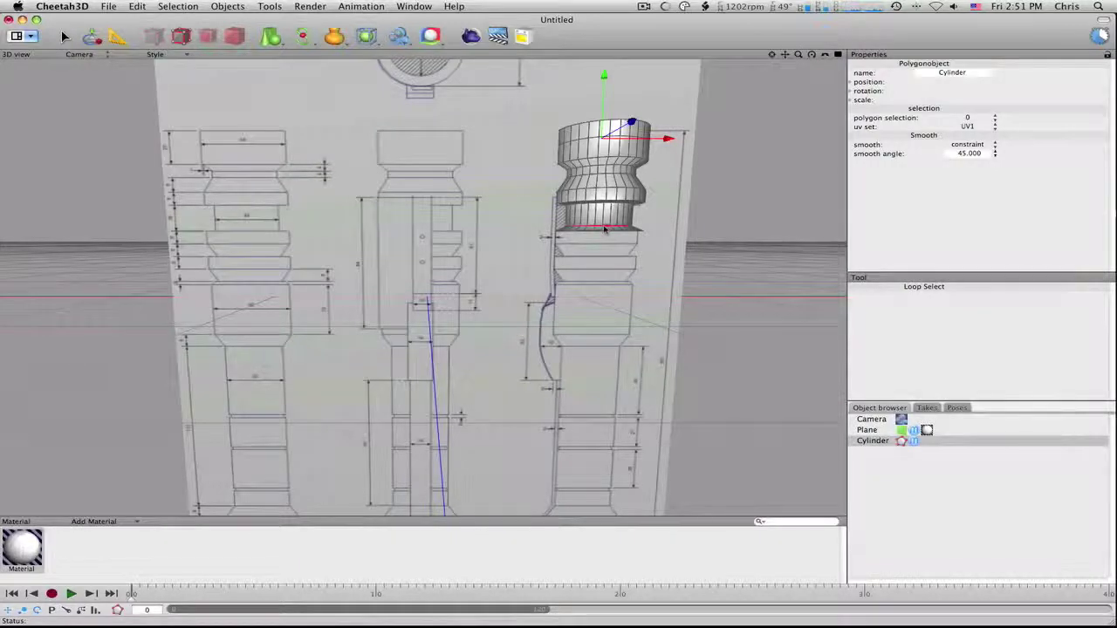
pyautogui.click(604, 229)
pyautogui.click(97, 41)
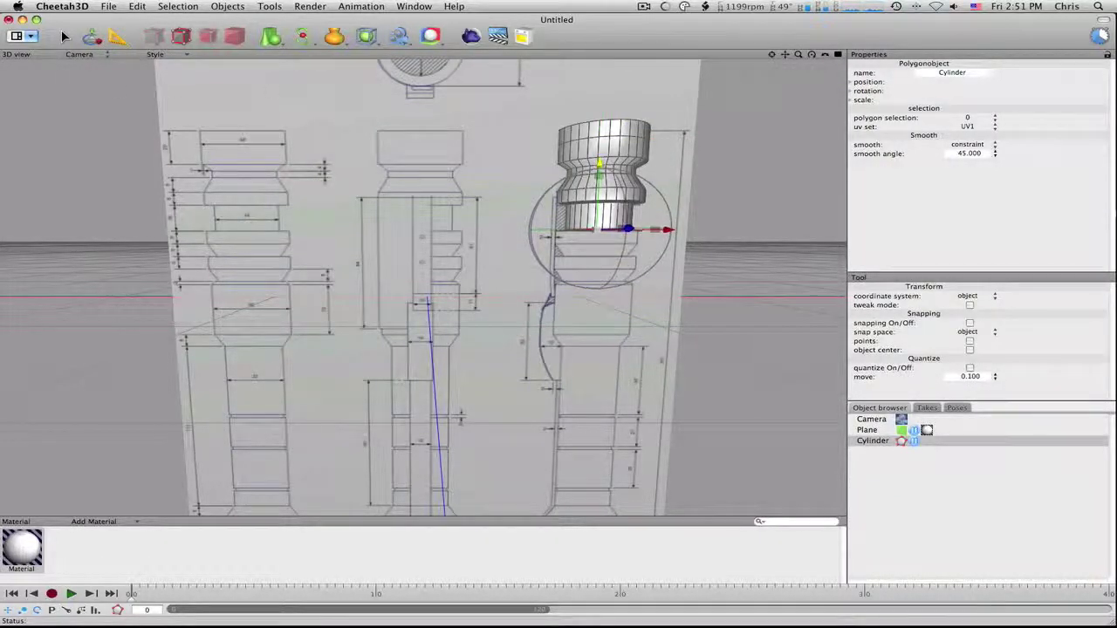
# Step: Select the bottom cap in polygon mode and extrude it down by about 0.71 to form the straight part of the next ring
pyautogui.click(66, 38)
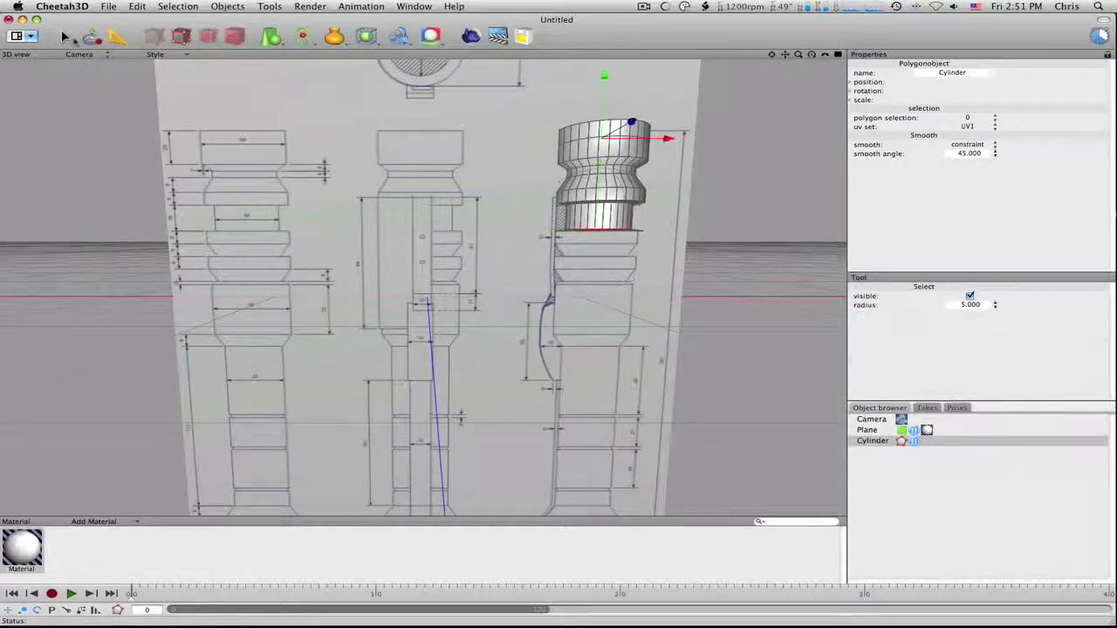
pyautogui.keyDown('alt'); pyautogui.moveTo(803, 356); pyautogui.dragTo(778, 324); pyautogui.keyUp('alt')
pyautogui.moveTo(777, 324); pyautogui.dragTo(750, 331, button='right')
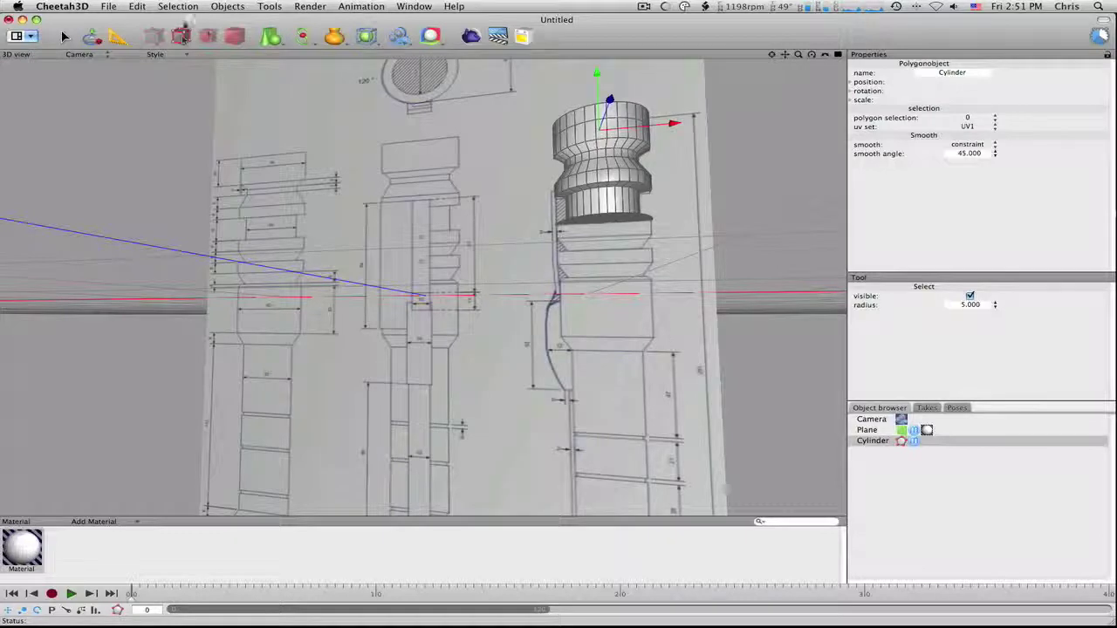
pyautogui.click(209, 37)
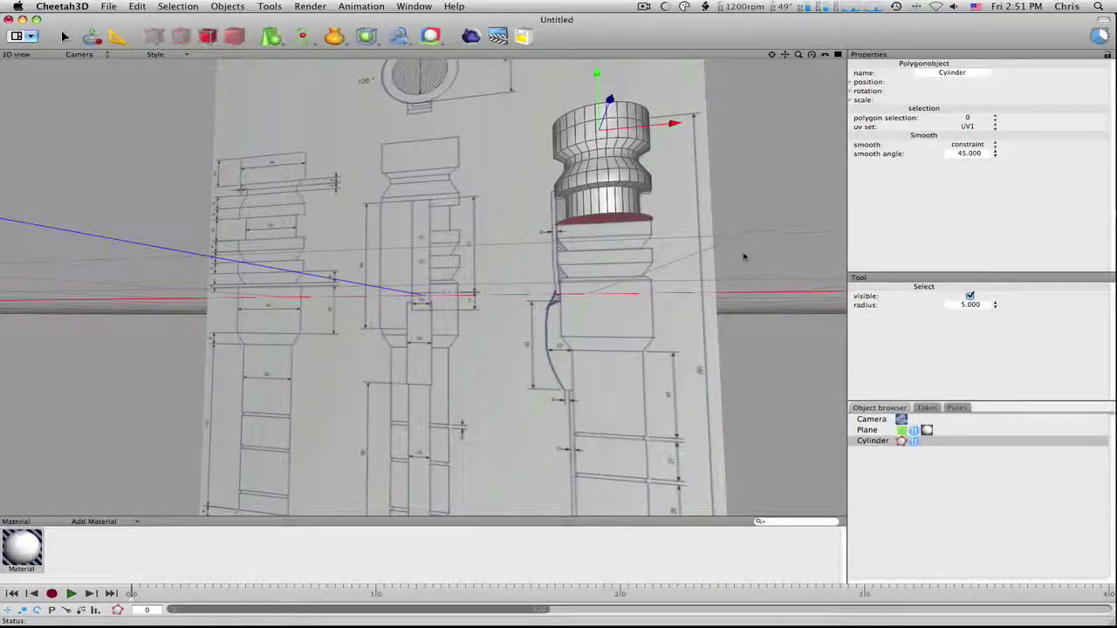
pyautogui.moveTo(744, 256); pyautogui.dragTo(752, 275, button='right')
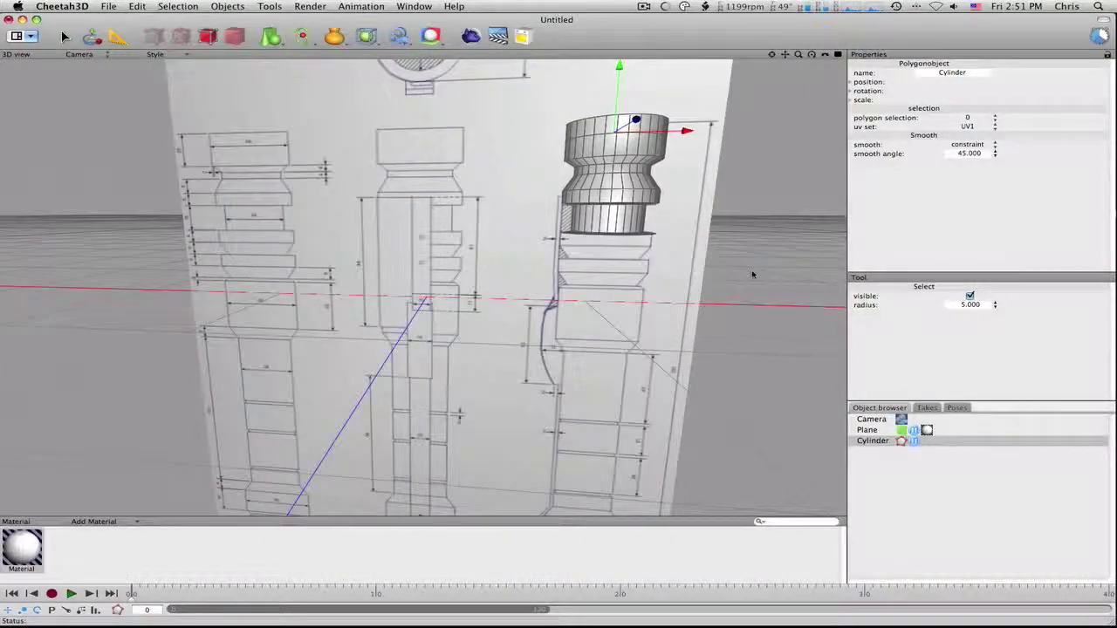
pyautogui.rightClick(752, 275)
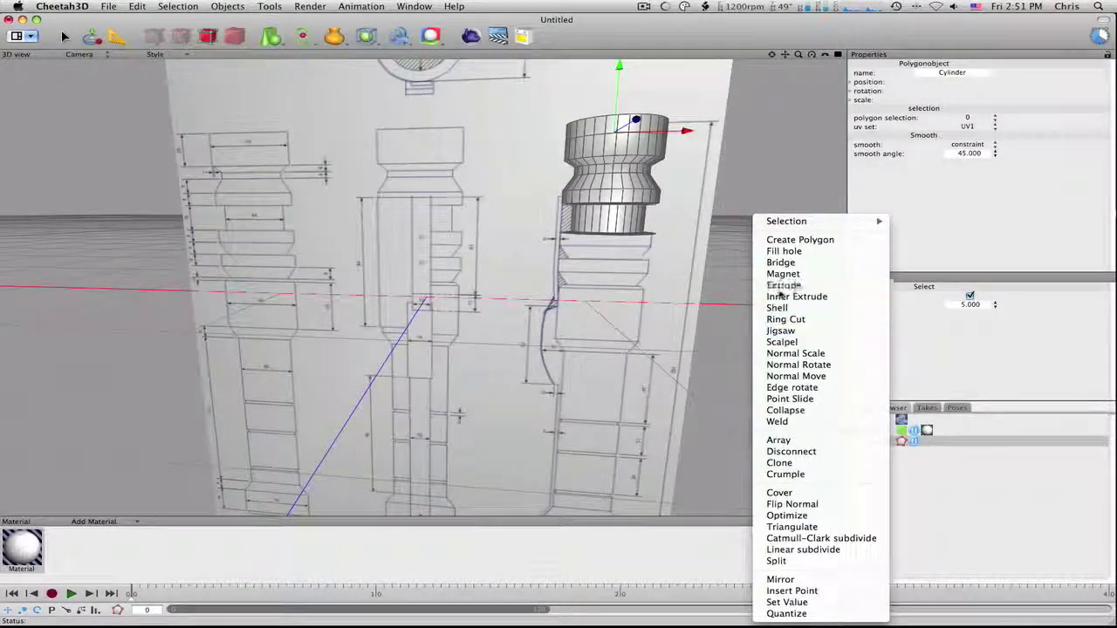
pyautogui.click(782, 288)
pyautogui.moveTo(718, 284); pyautogui.dragTo(1078, 338)
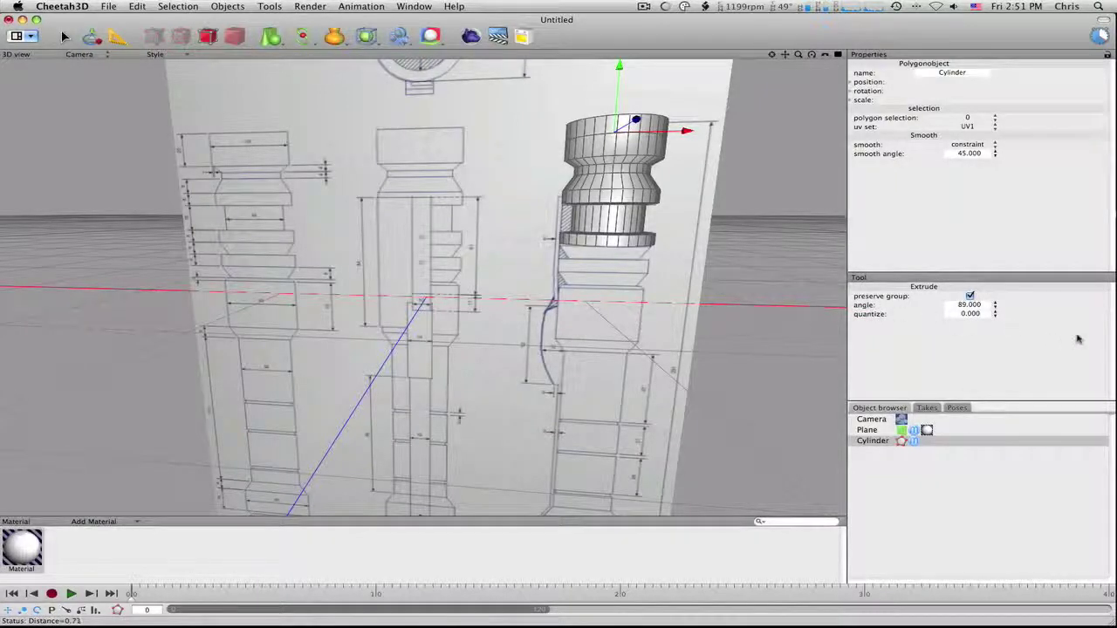
pyautogui.keyDown('alt'); pyautogui.moveTo(702, 328); pyautogui.dragTo(708, 297); pyautogui.keyUp('alt')
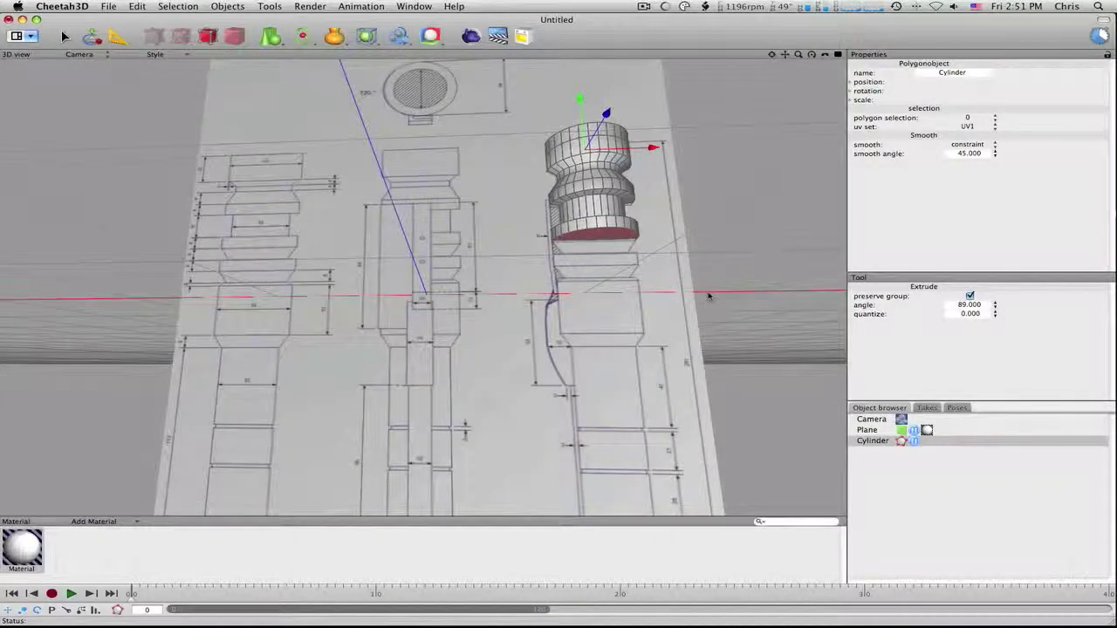
pyautogui.moveTo(715, 287); pyautogui.dragTo(912, 331)
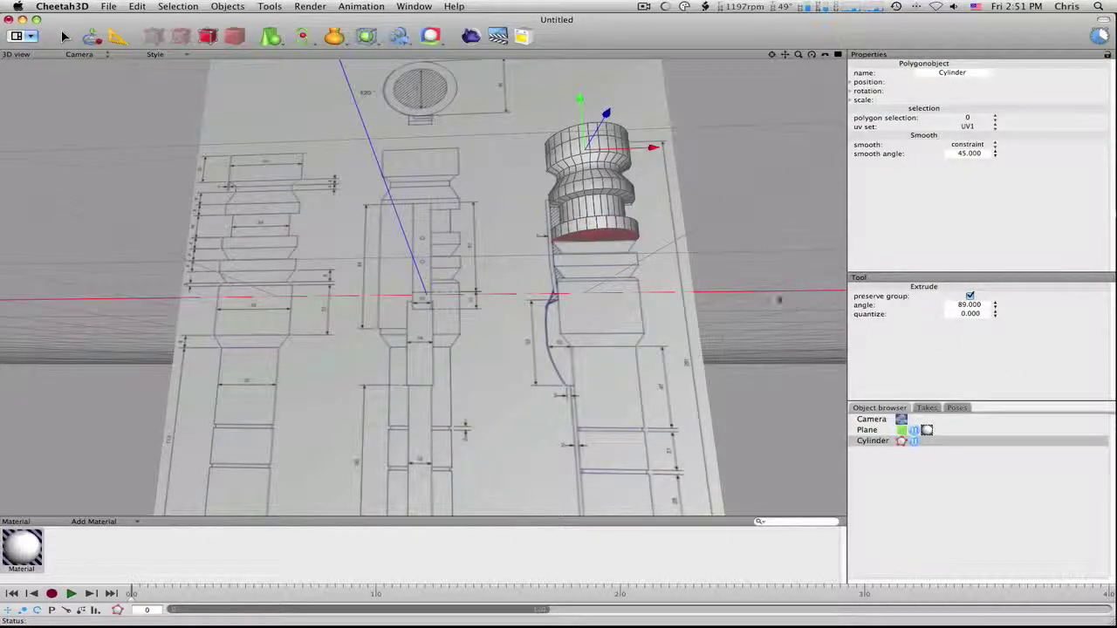
pyautogui.moveTo(646, 291); pyautogui.dragTo(1077, 341)
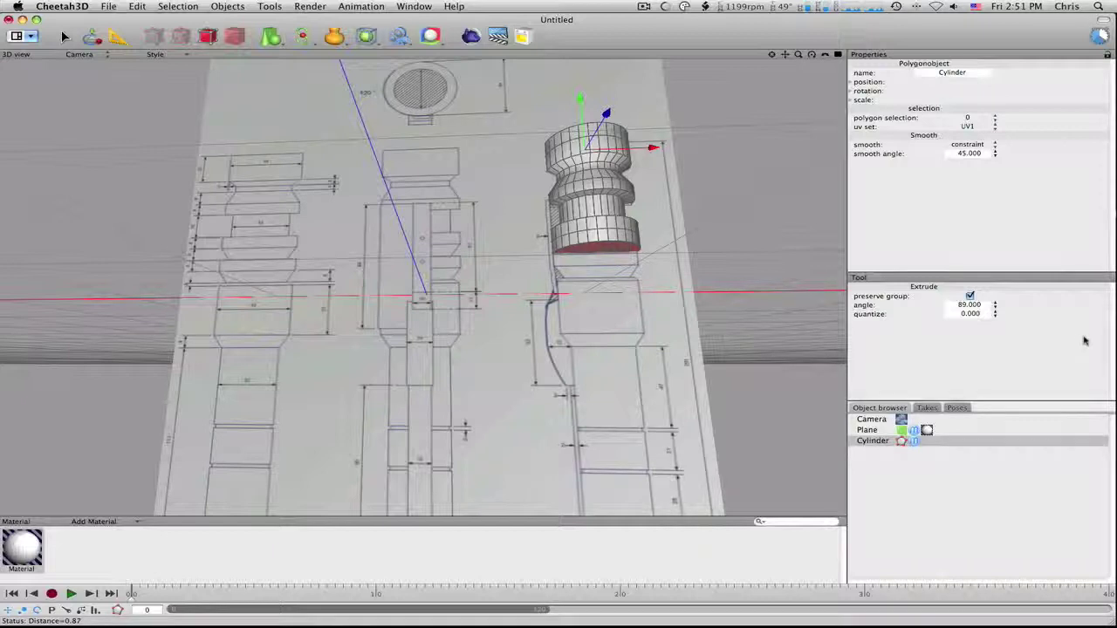
pyautogui.click(63, 36)
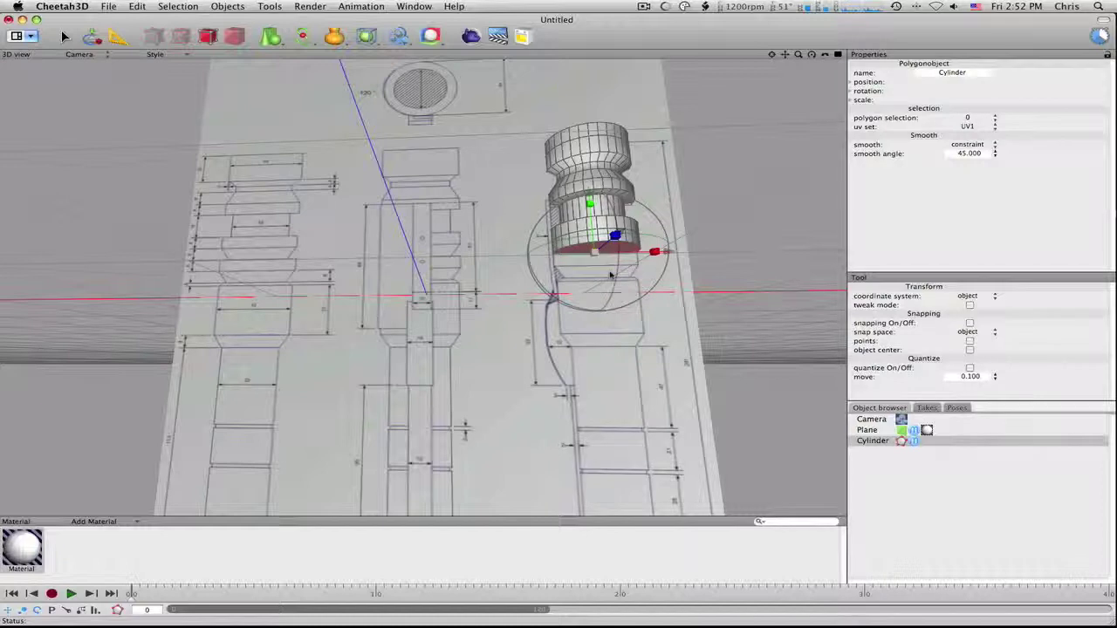
pyautogui.press('super+z')
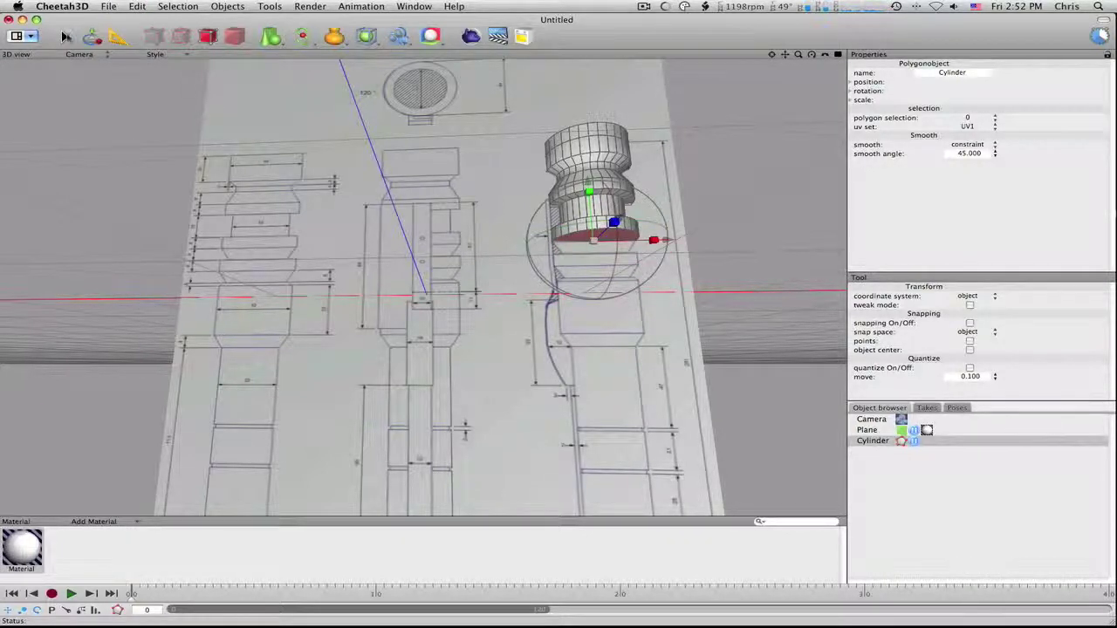
# Step: Extrude the bottom cap down toward the start of the following ring in the drawing, finishing with a short extra extrusion
pyautogui.click(64, 36)
pyautogui.rightClick(731, 276)
pyautogui.click(762, 286)
pyautogui.moveTo(764, 292); pyautogui.dragTo(1114, 356)
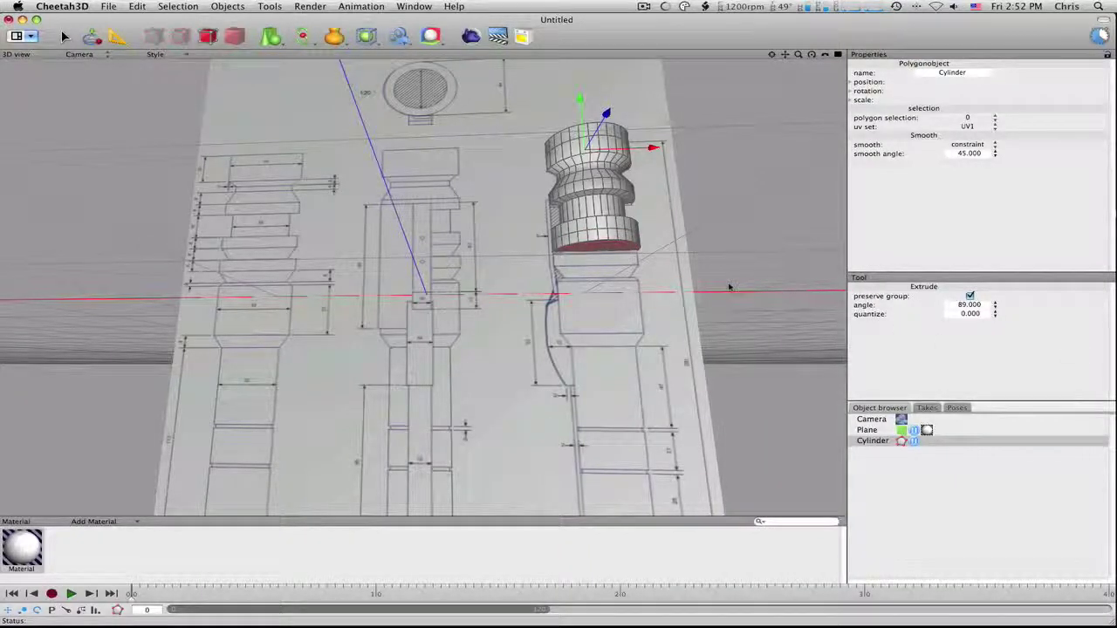
pyautogui.moveTo(732, 286); pyautogui.dragTo(786, 290)
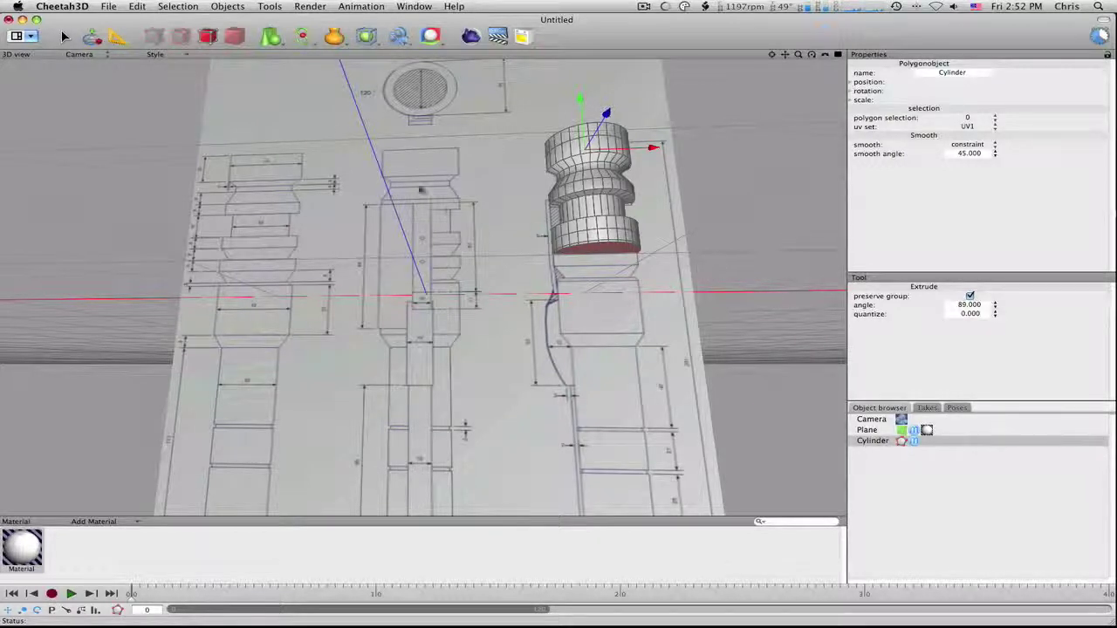
# Step: Deselect the bottom cap and start a new selection on the extruded hilt
pyautogui.click(64, 36)
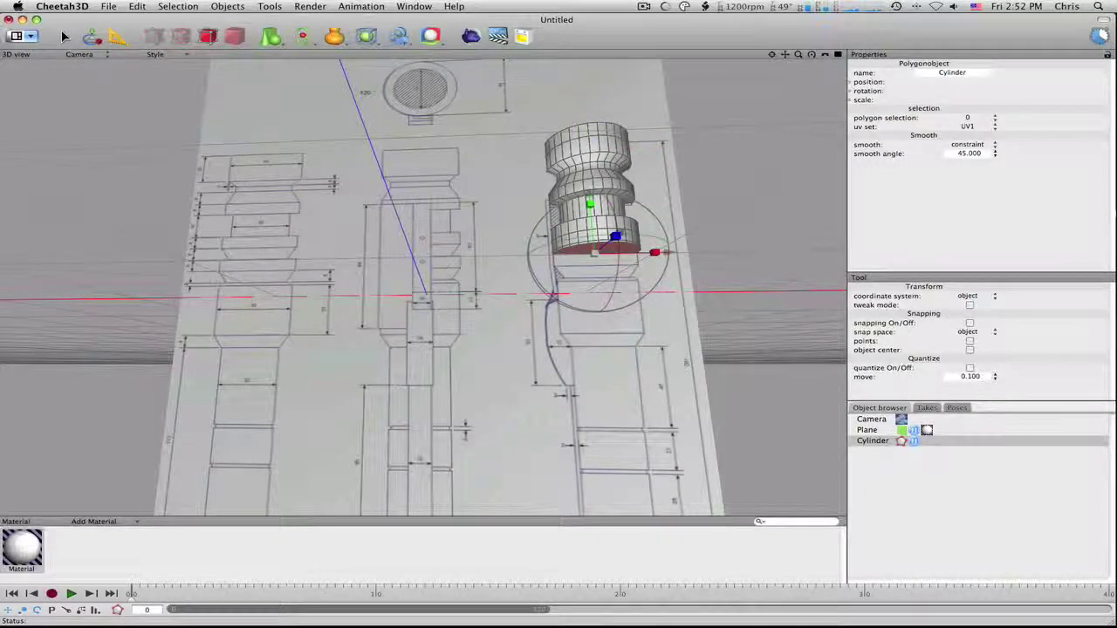
pyautogui.click(730, 218)
pyautogui.rightClick(733, 217)
pyautogui.moveTo(768, 219)
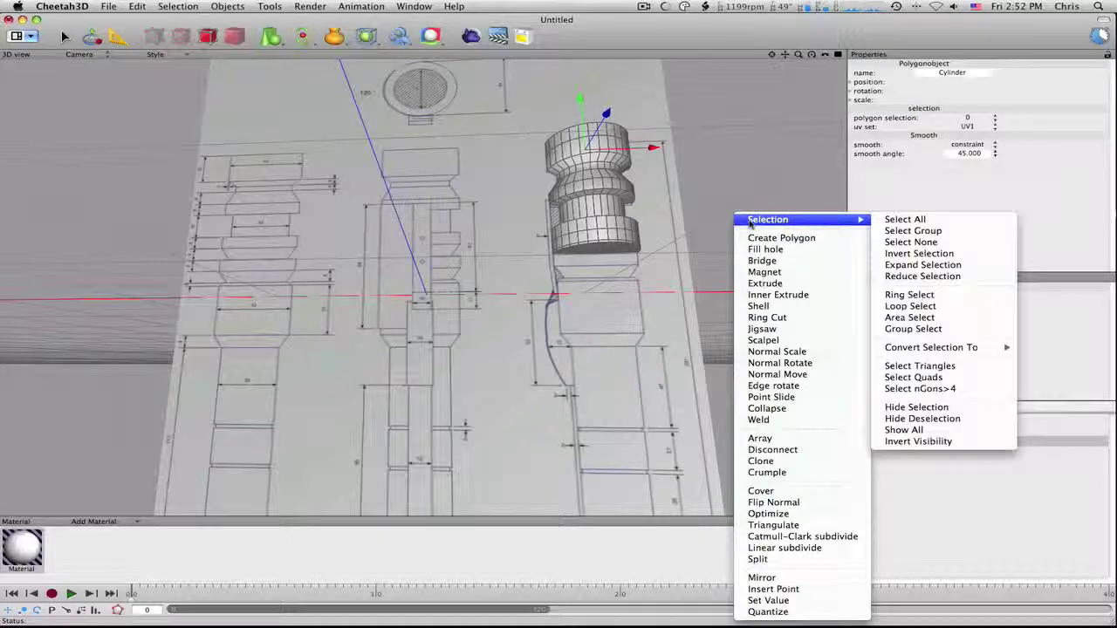